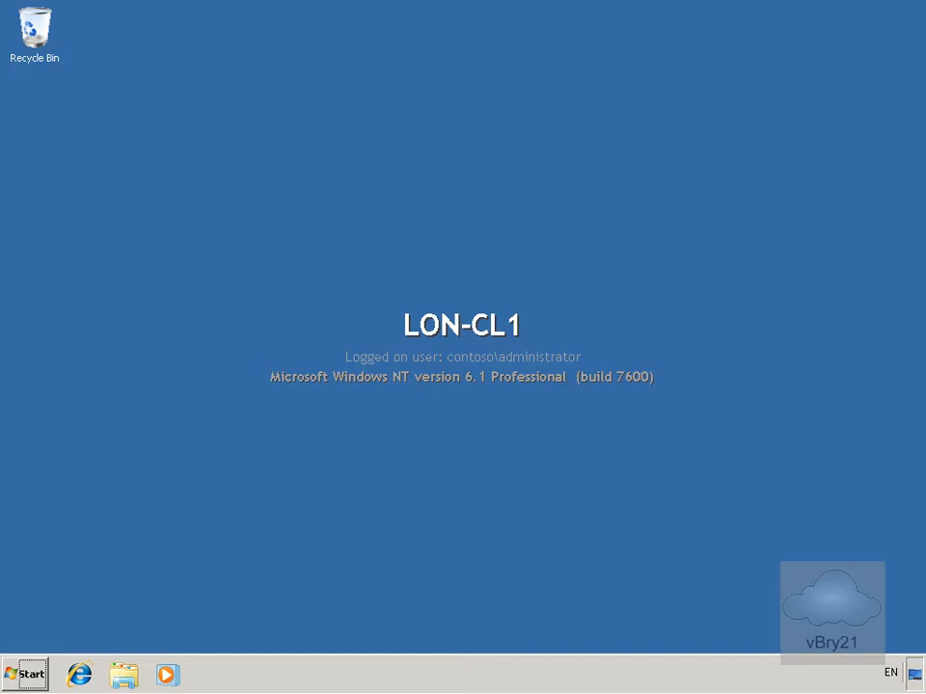
Open Windows Firewall's advanced settings through the Control Panel's System and Security category
left_click(24, 673)
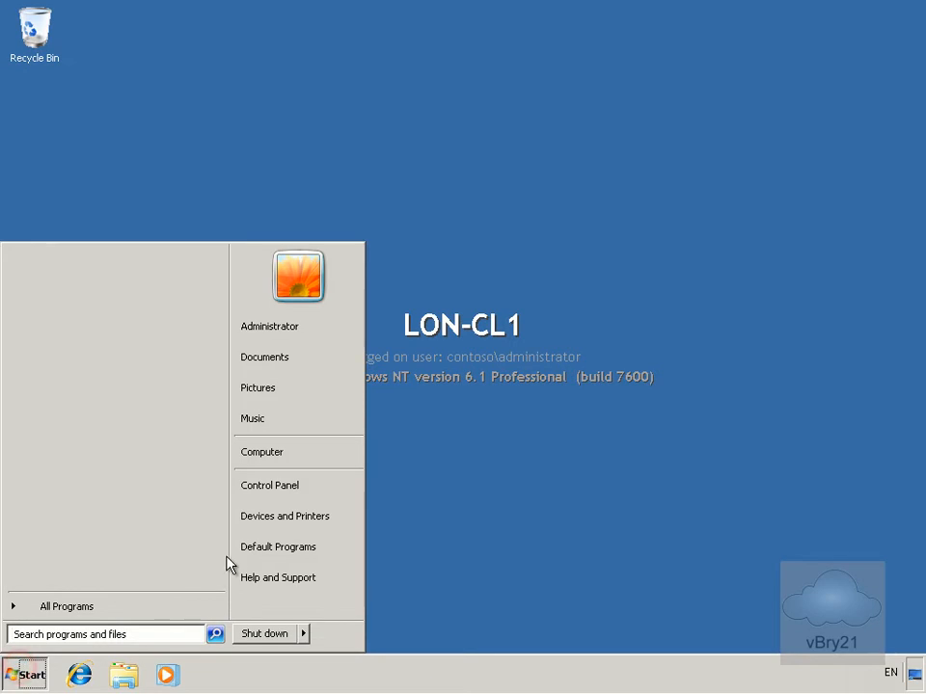
left_click(273, 490)
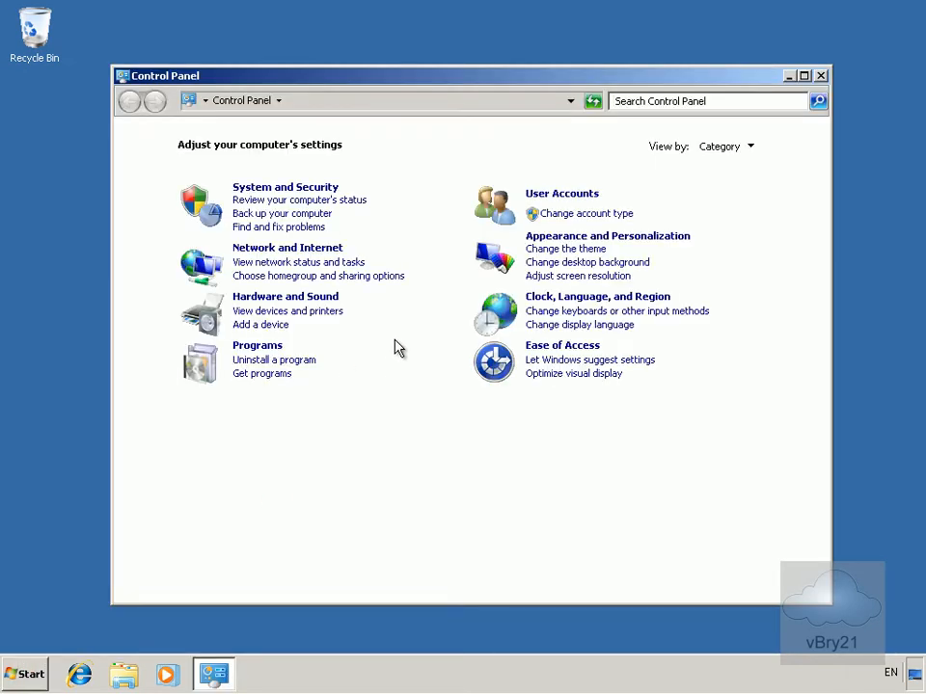
left_click(308, 190)
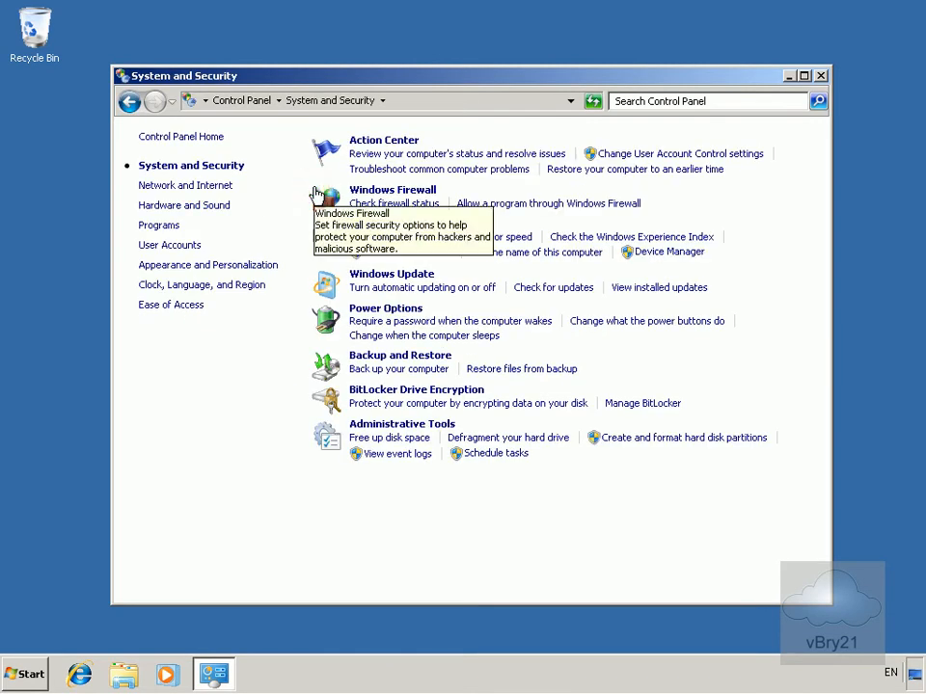
left_click(380, 189)
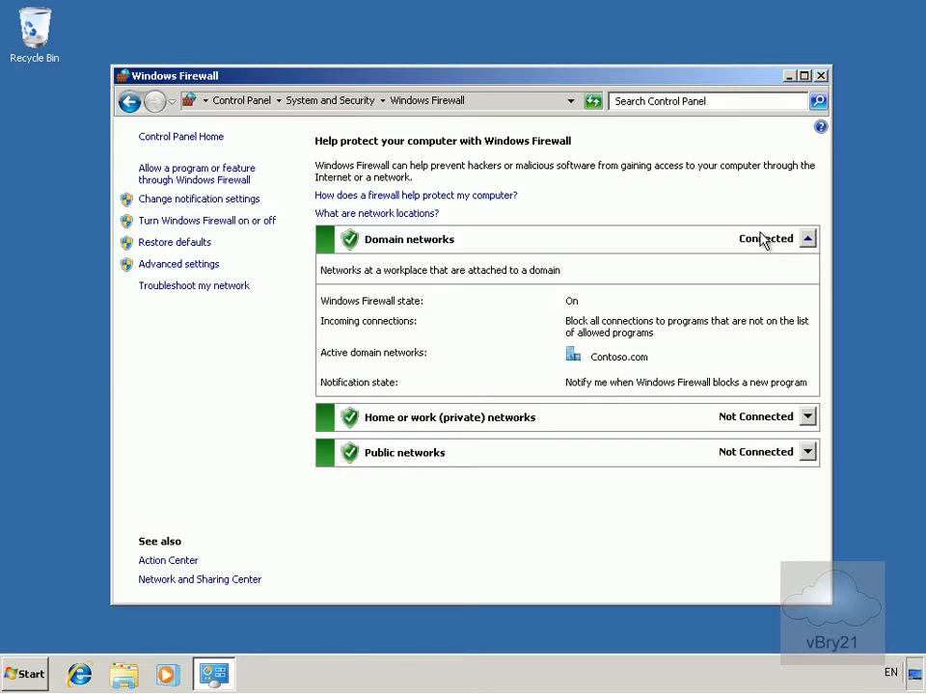
left_click(198, 269)
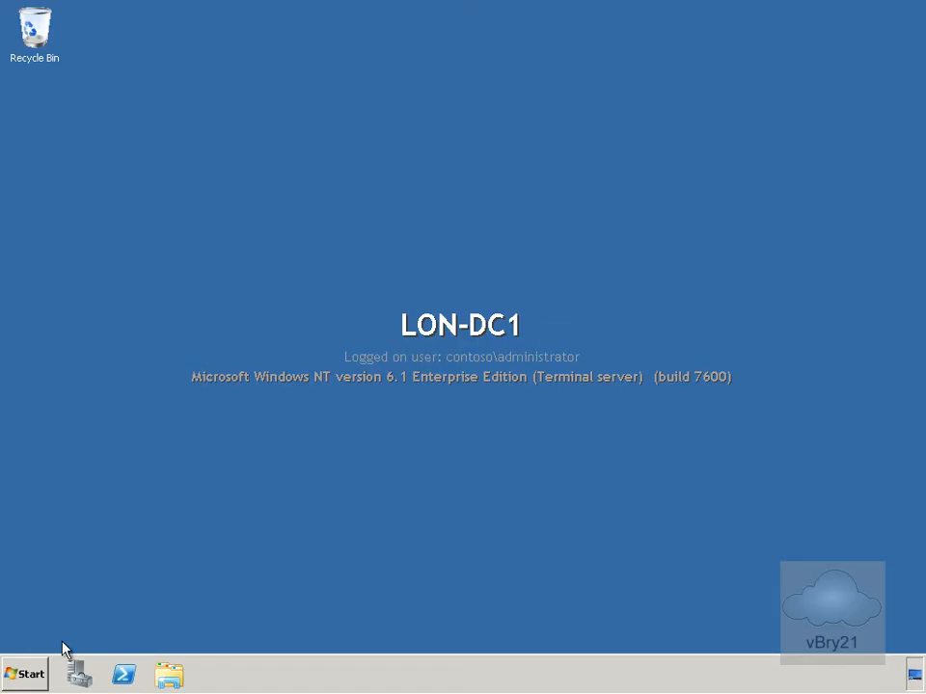
On LON-DC1, open Remote Desktop Connection, connect to lon-cl1, and cancel the credentials prompt
left_click(25, 675)
left_click(62, 608)
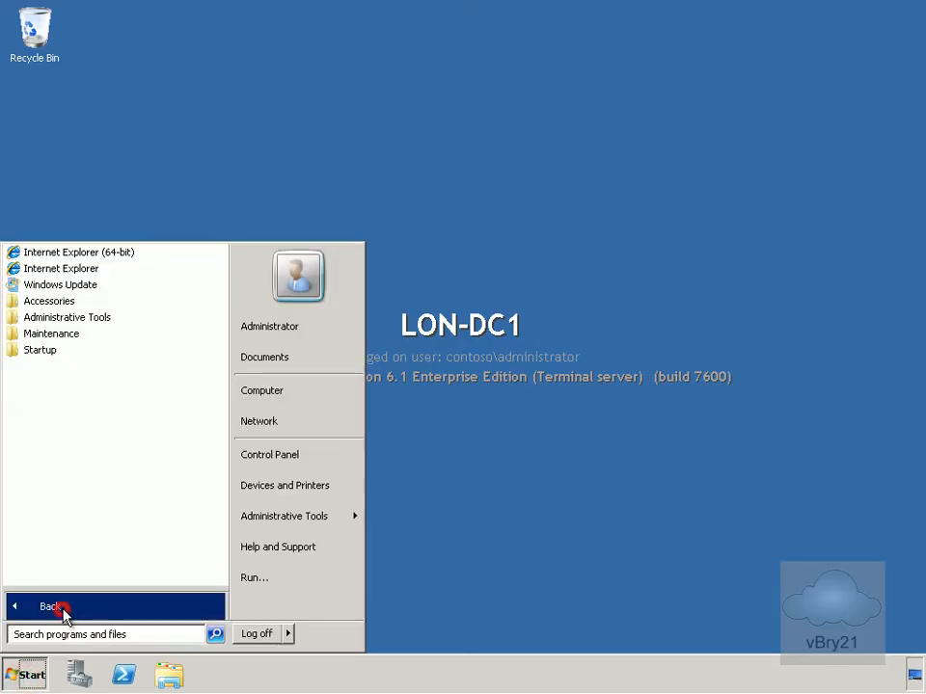
left_click(74, 302)
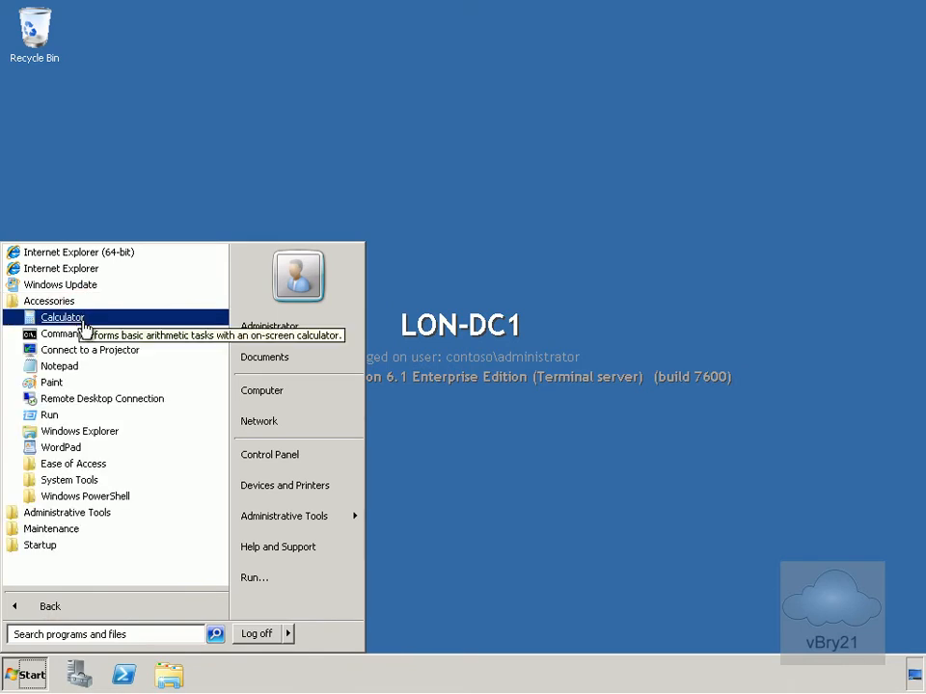
left_click(96, 397)
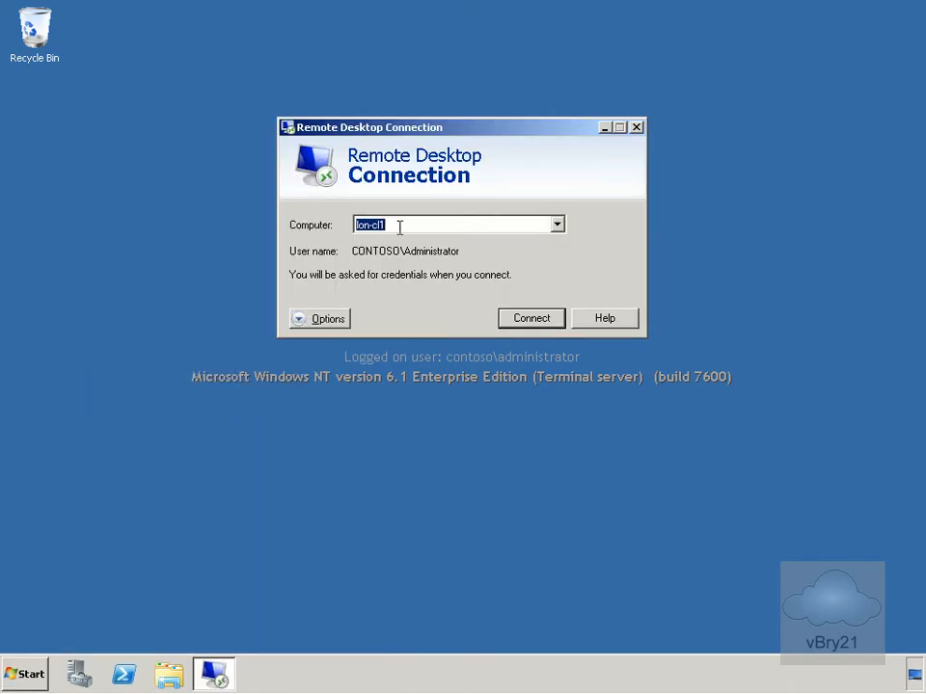
left_click(518, 322)
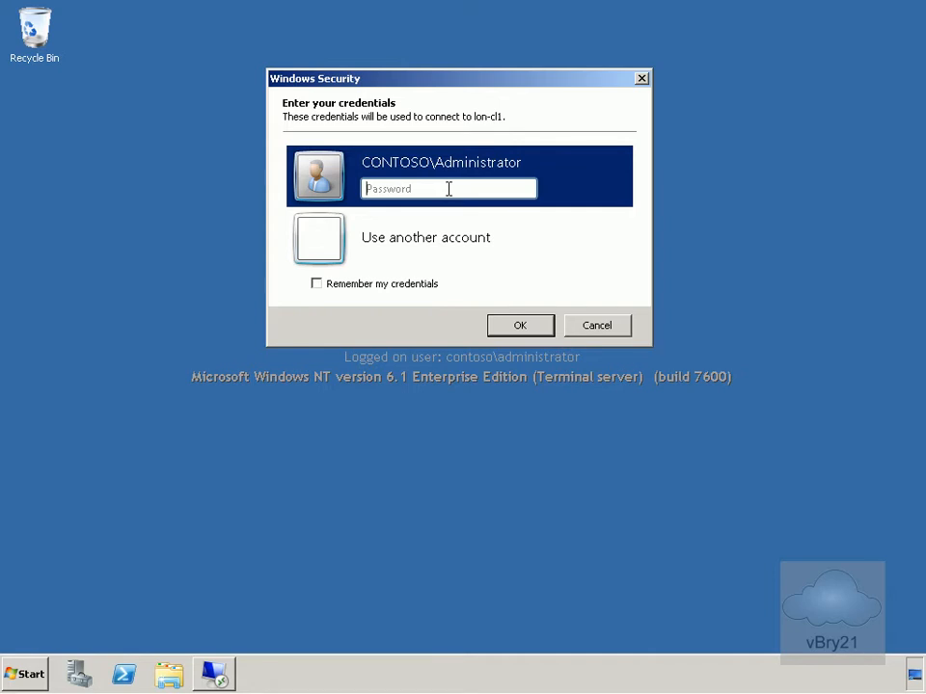
left_click(581, 324)
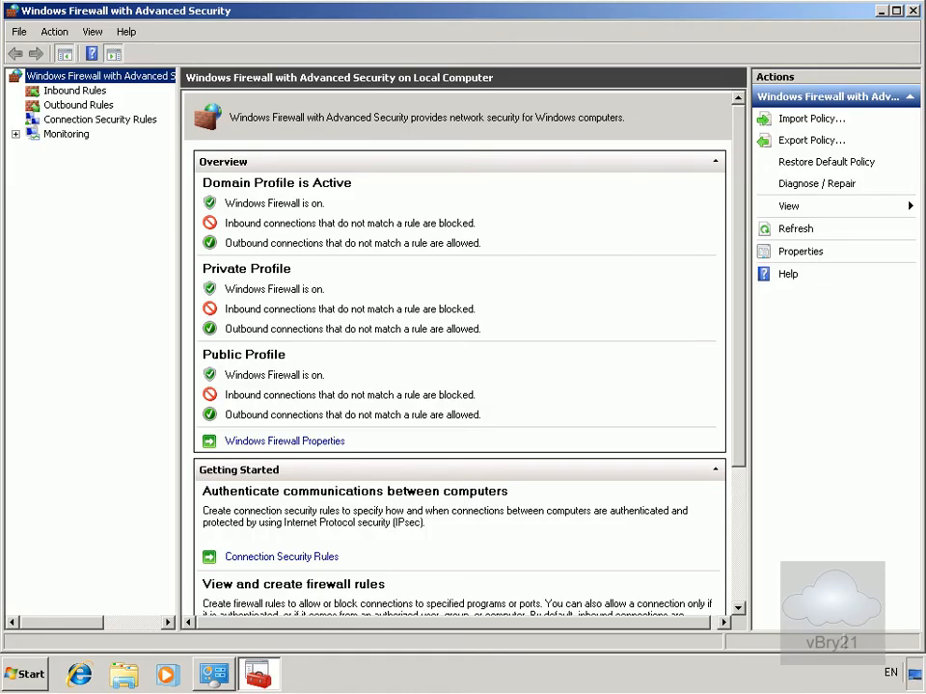
Start a new inbound firewall rule of the Port type
left_click(93, 92)
right_click(95, 92)
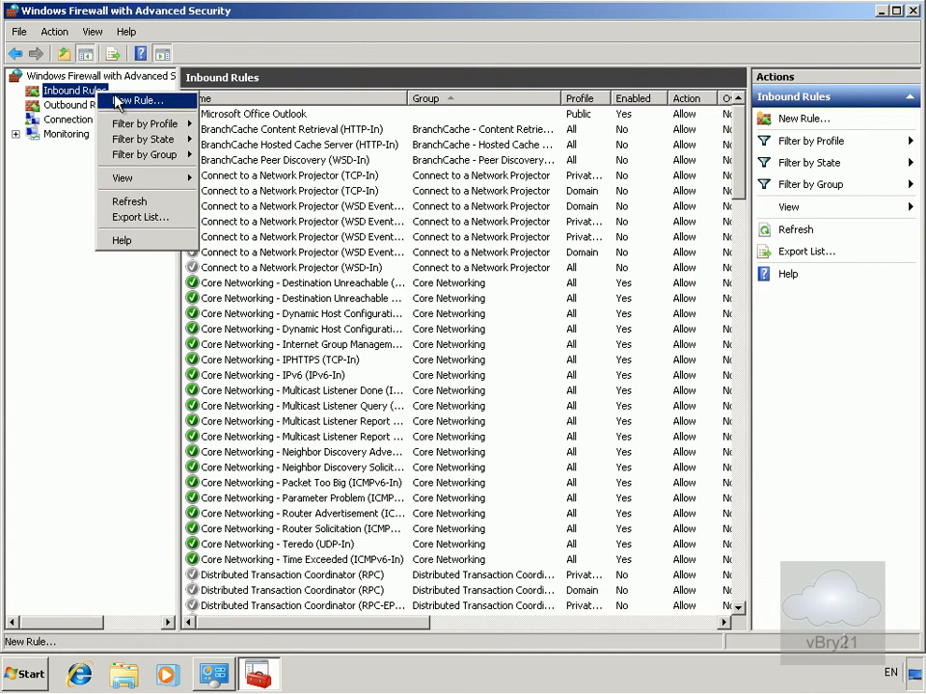
left_click(133, 100)
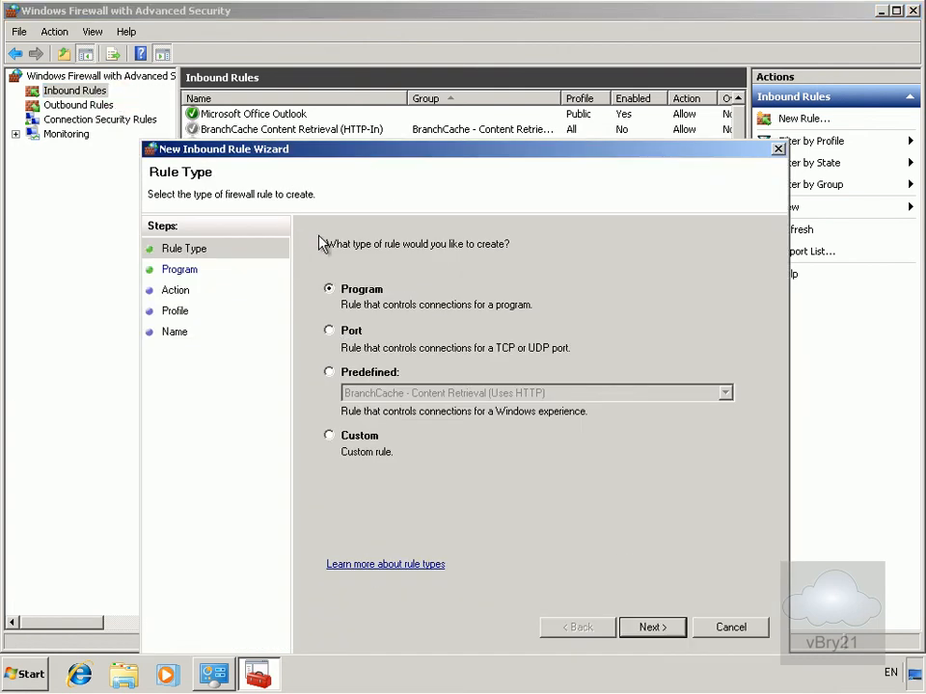
left_click(351, 333)
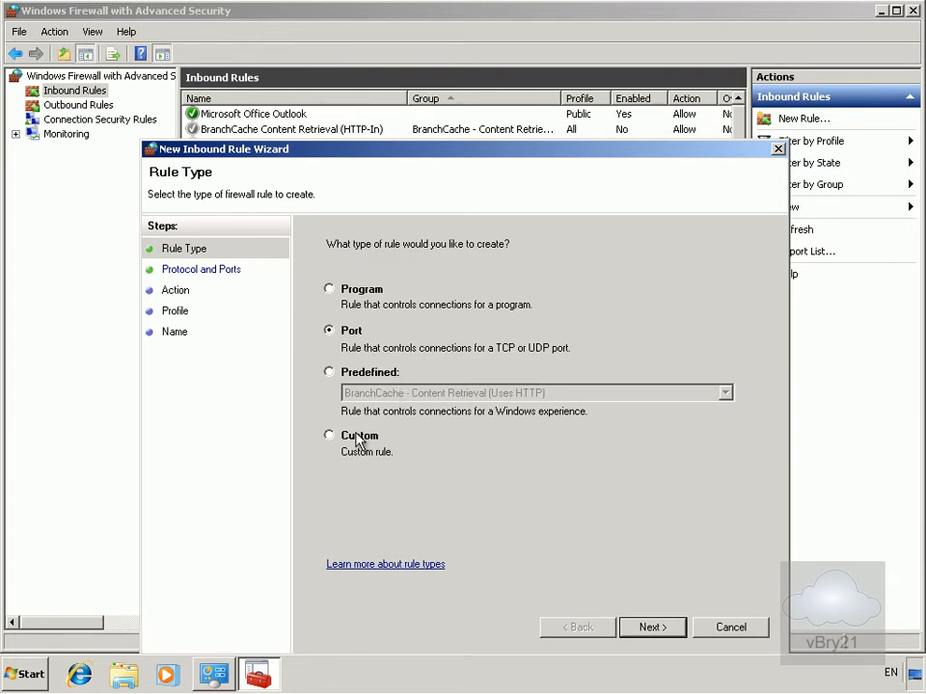
left_click(653, 629)
Apply the rule to the specific local TCP port used by Remote Desktop, block the connection, and keep all profiles
left_click(517, 386)
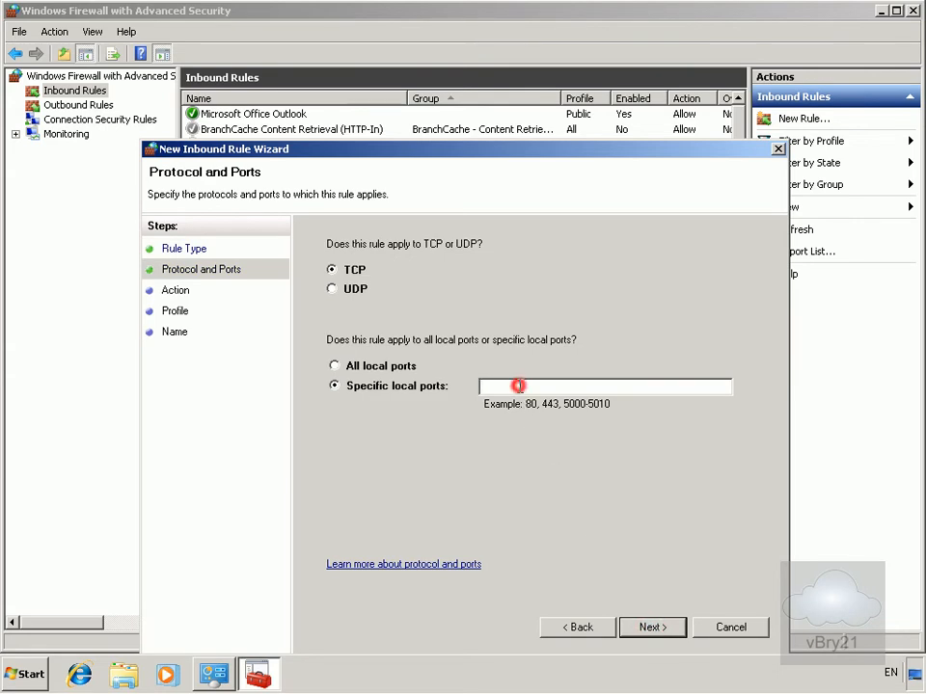
type("3389")
left_click(653, 628)
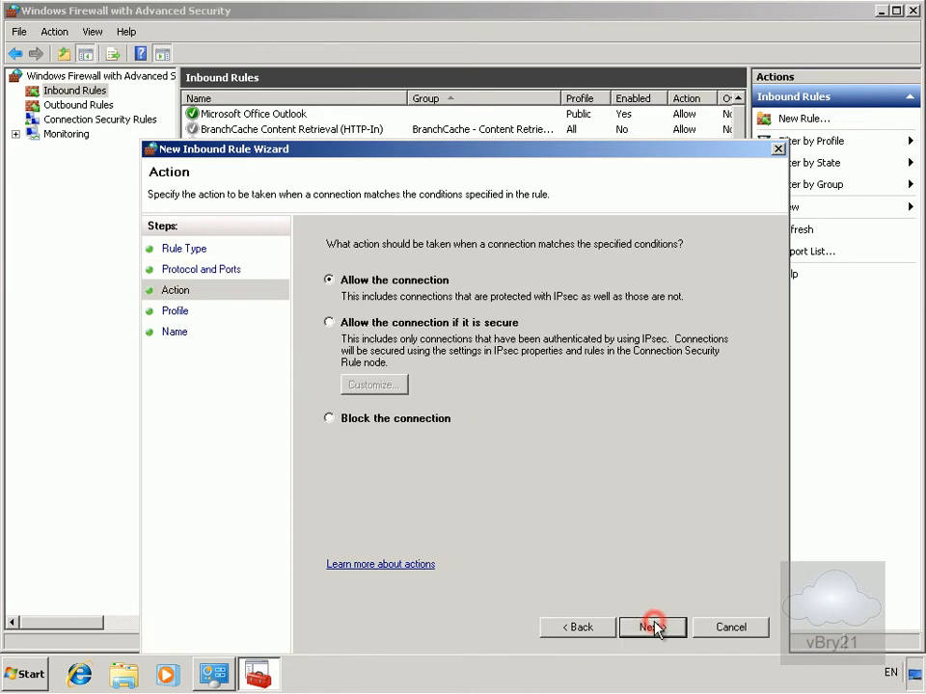
left_click(421, 424)
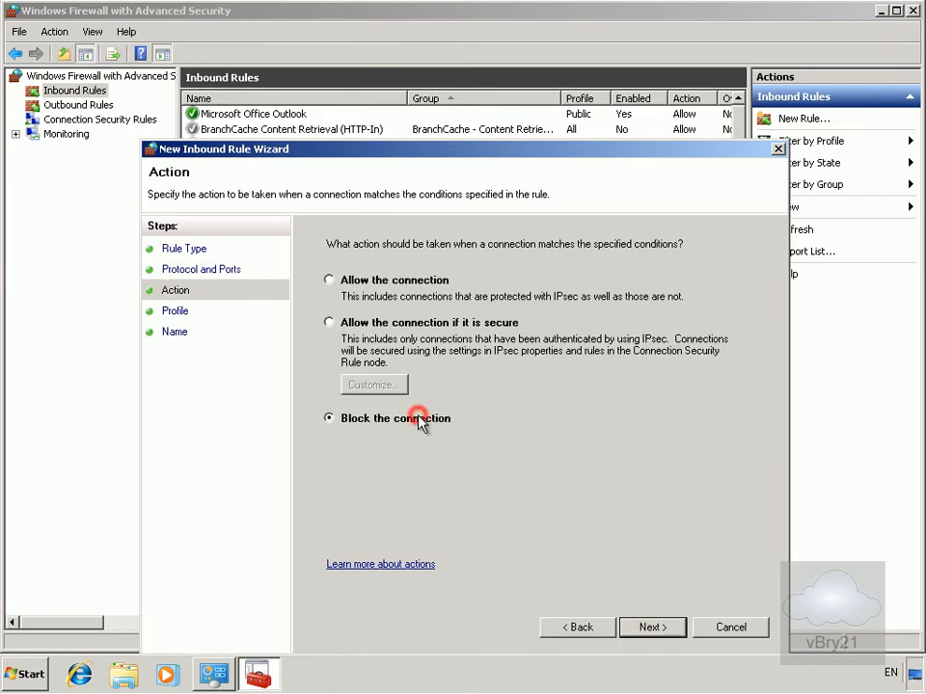
left_click(649, 627)
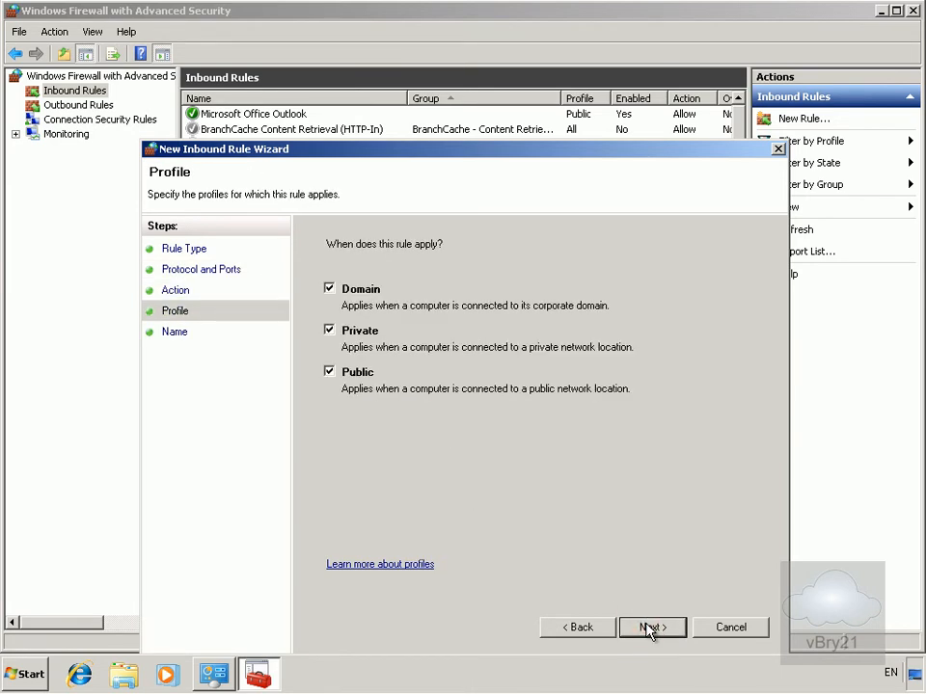
left_click(649, 627)
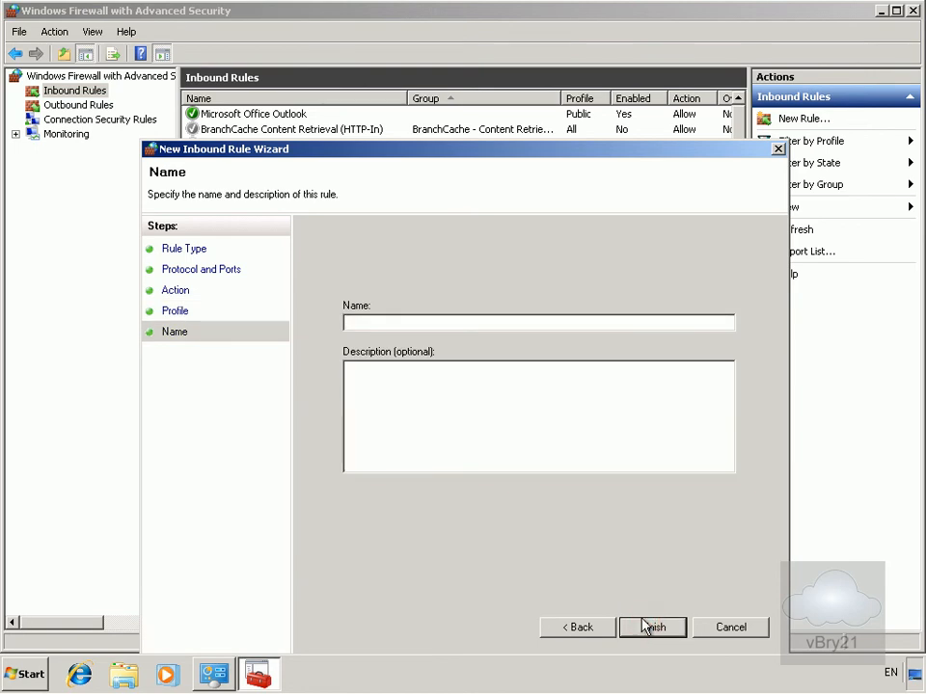
Name the inbound rule "Block RDP" and finish the wizard
type("Block RDP")
left_click(660, 629)
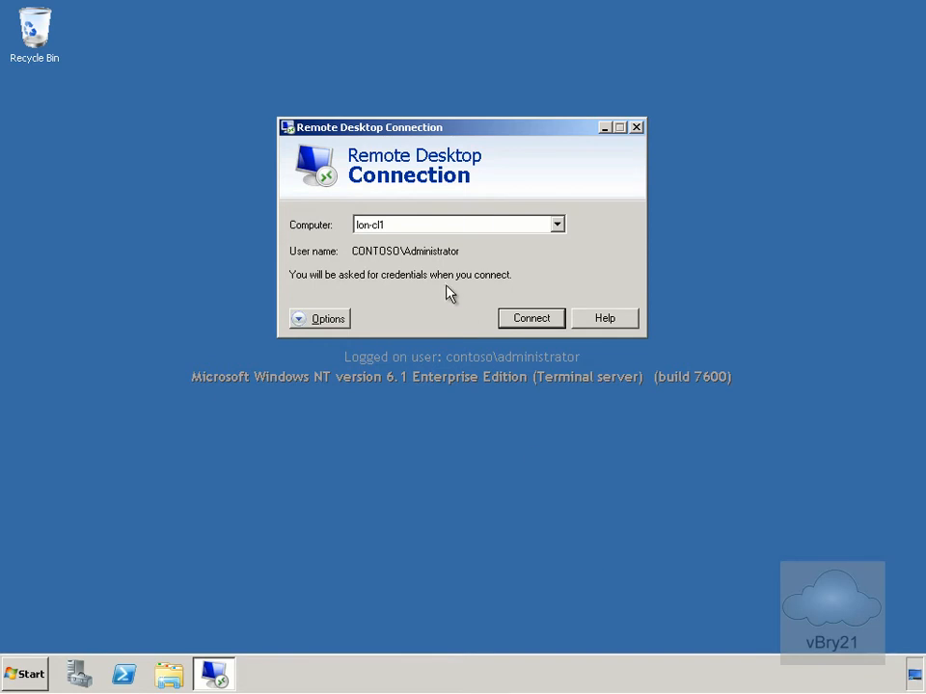
Retry the Remote Desktop connection to lon-cl1 and cancel the connecting attempt
left_click(511, 319)
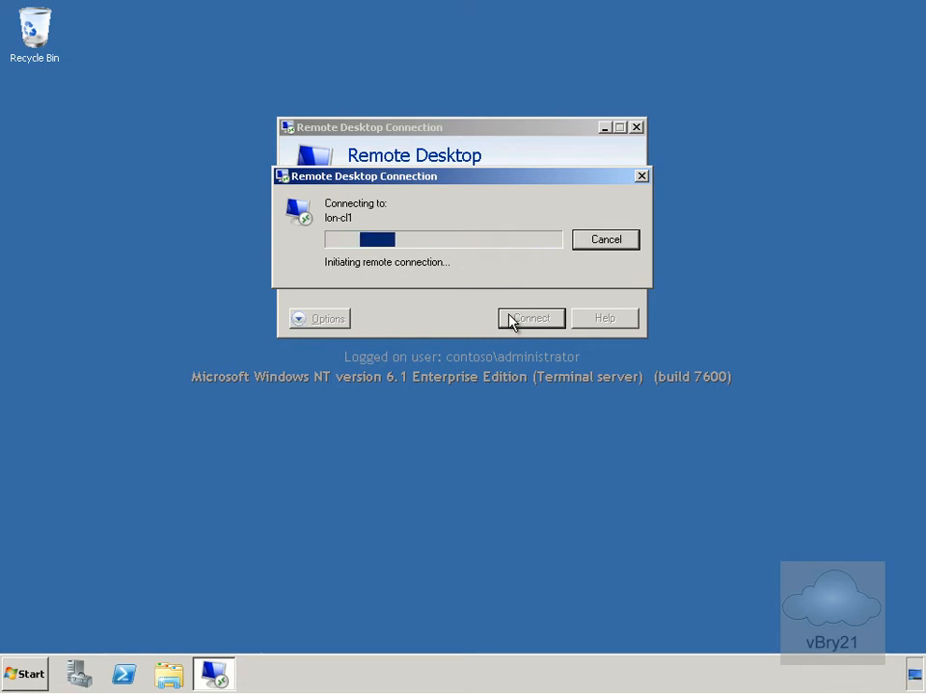
left_click(606, 241)
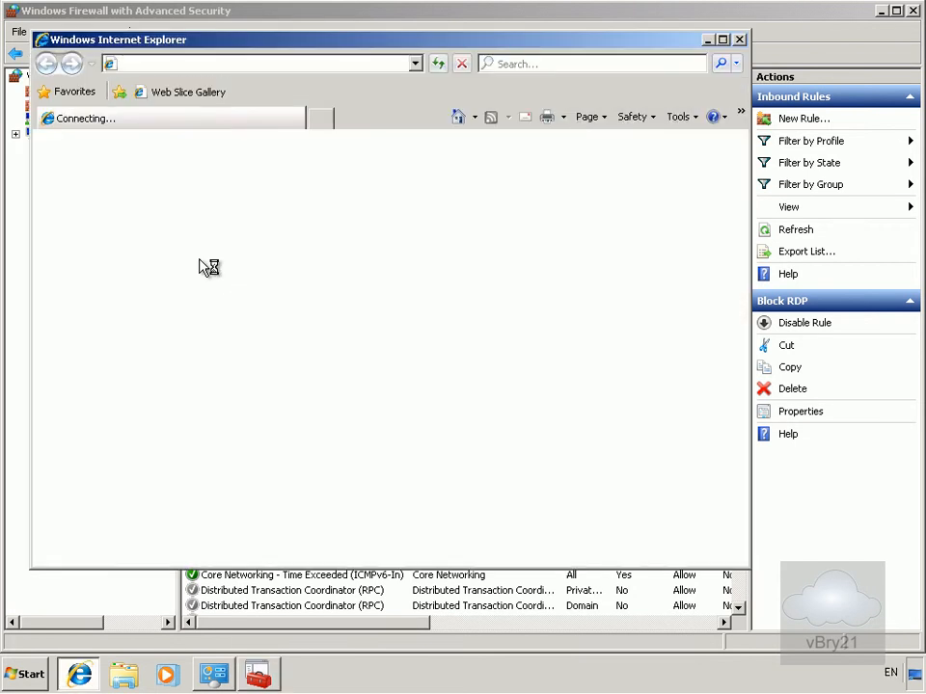
Postpone the Internet Explorer setup prompt in the new browser window
left_click(247, 61)
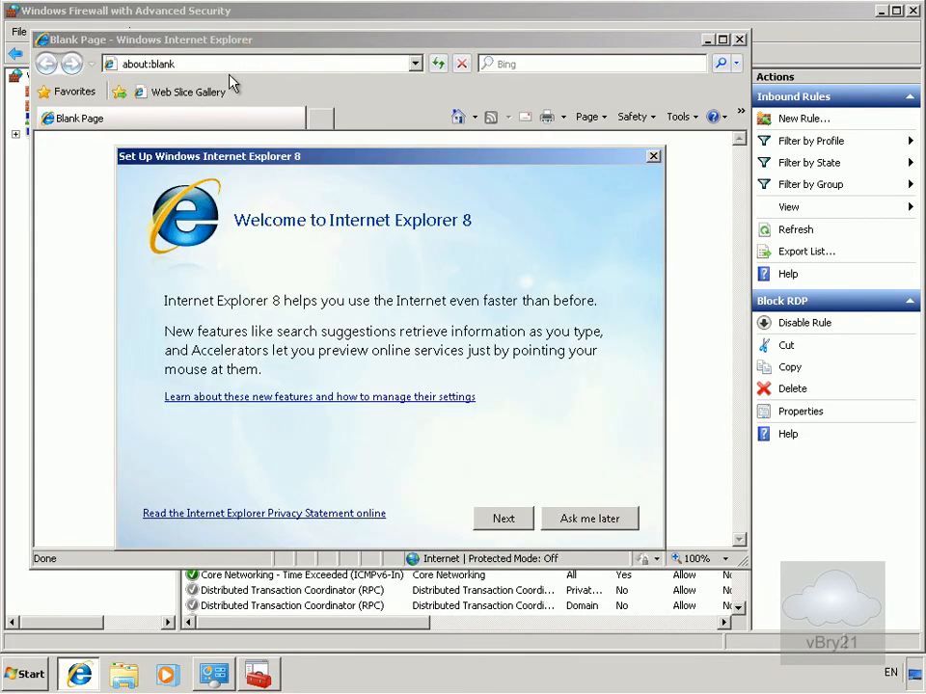
left_click(564, 522)
left_click_drag(227, 69, 106, 67)
type("w")
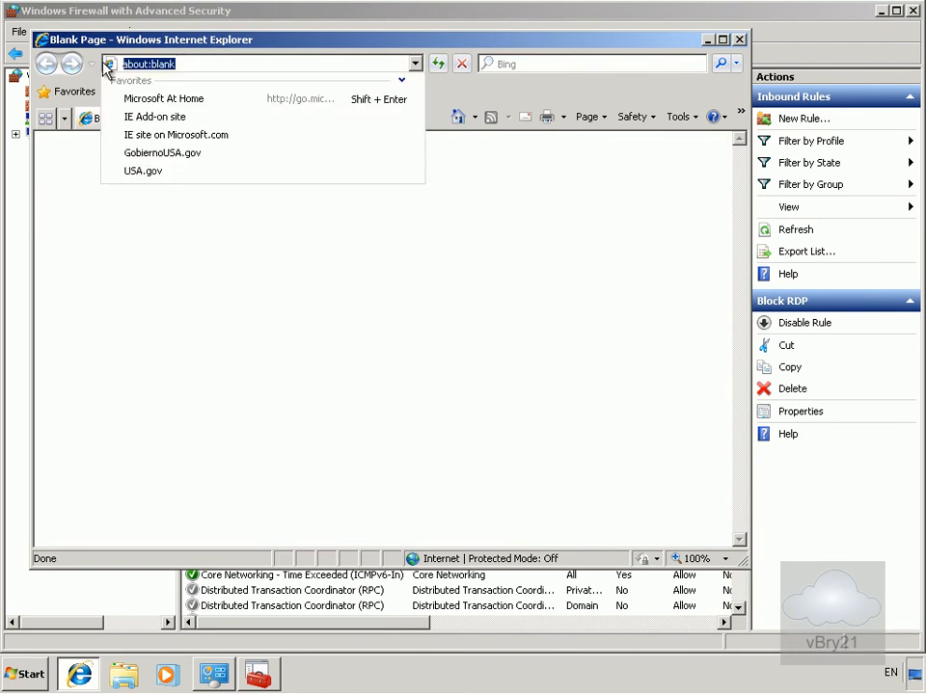
key("shift+Return")
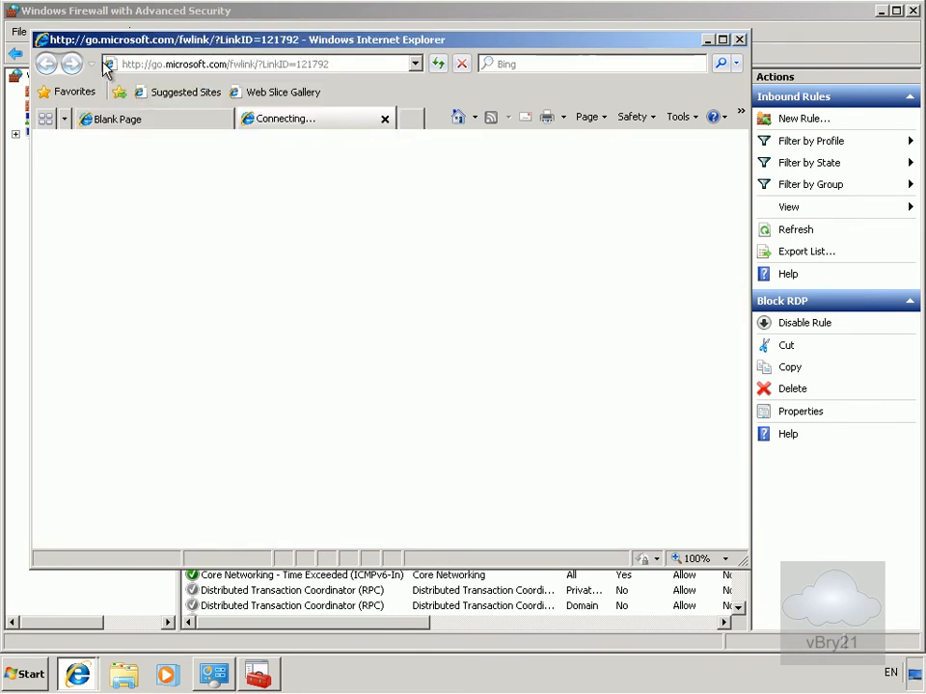
left_click(241, 63)
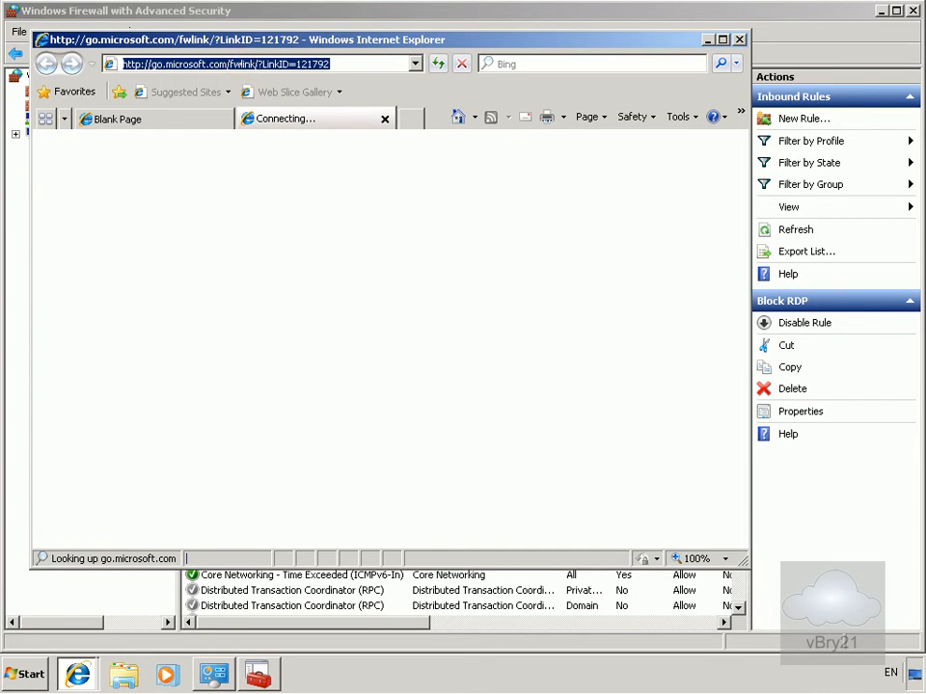
type("http://lo")
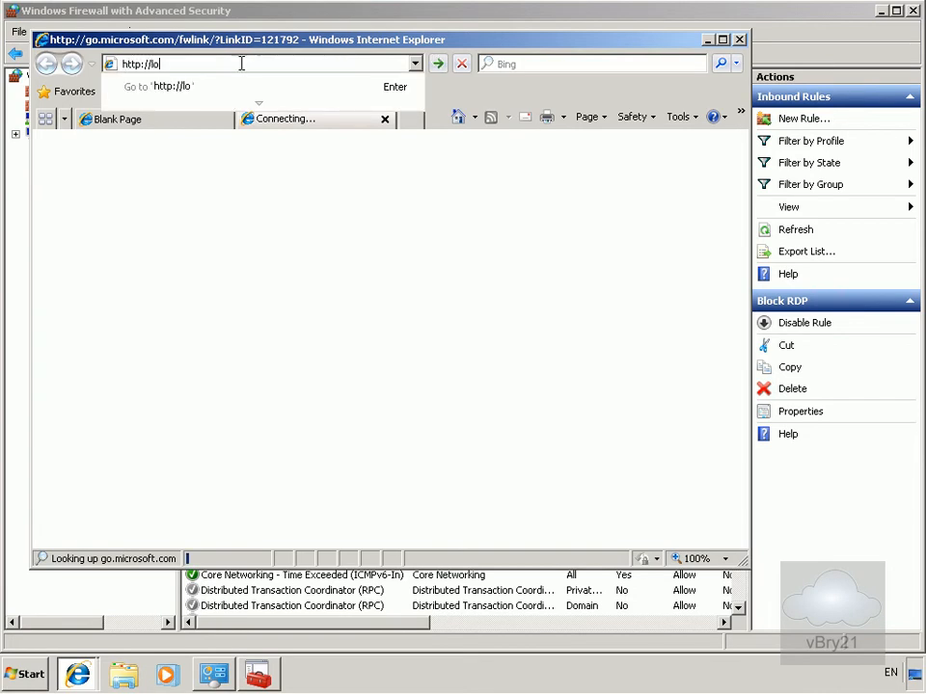
type("n-dc1")
key("Return")
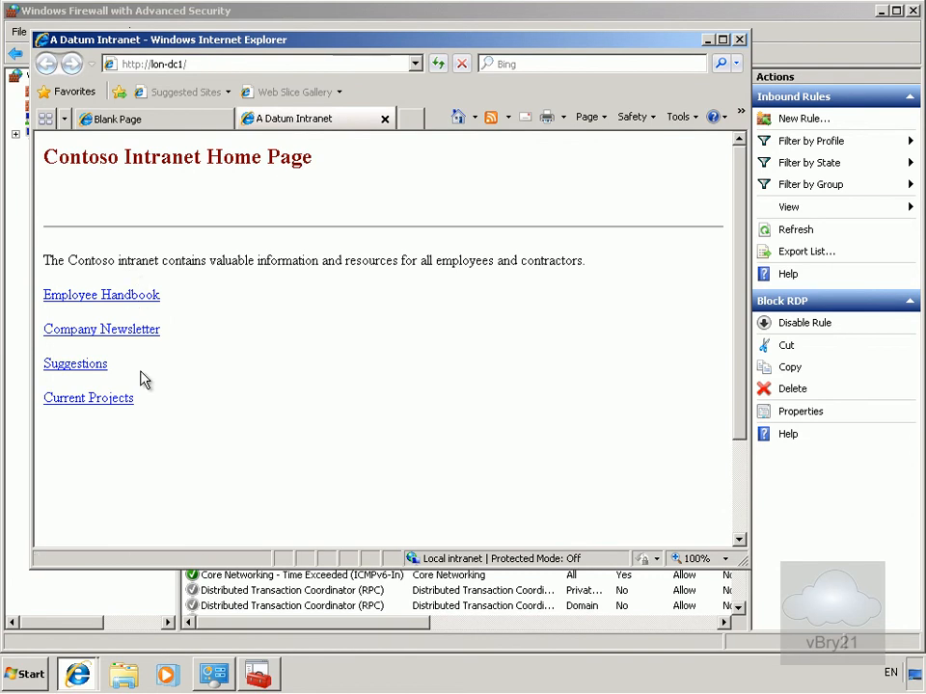
left_click(738, 39)
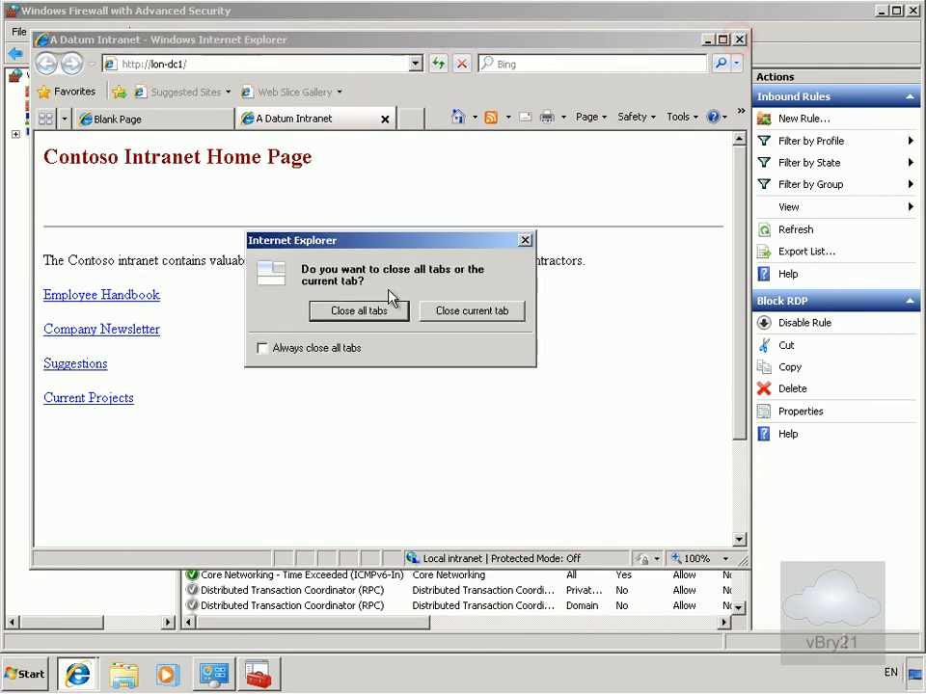
left_click(343, 313)
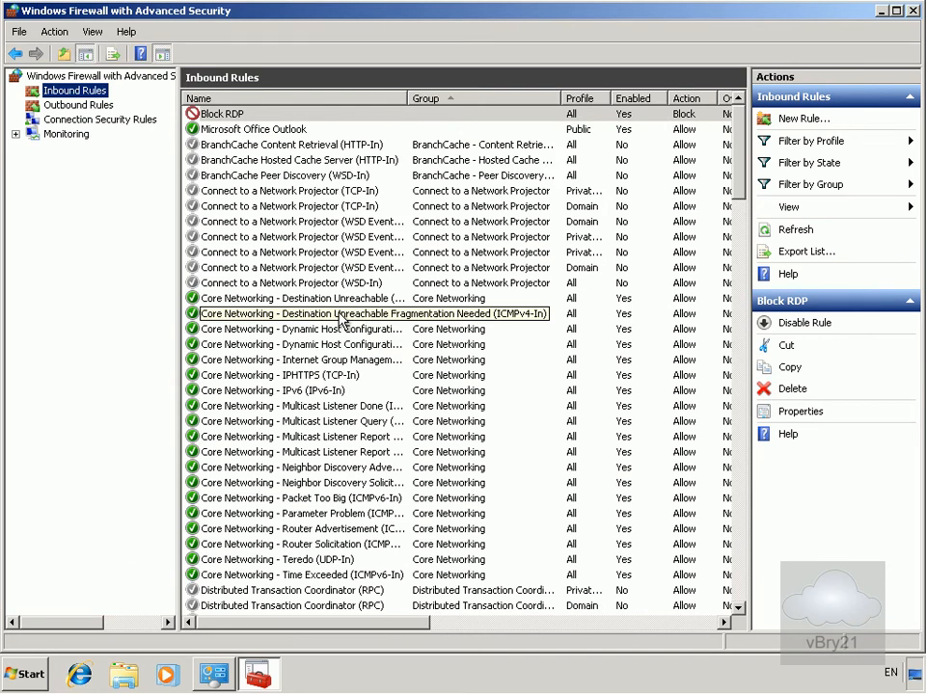
Start a new outbound firewall rule of the Port type
left_click(102, 106)
right_click(102, 106)
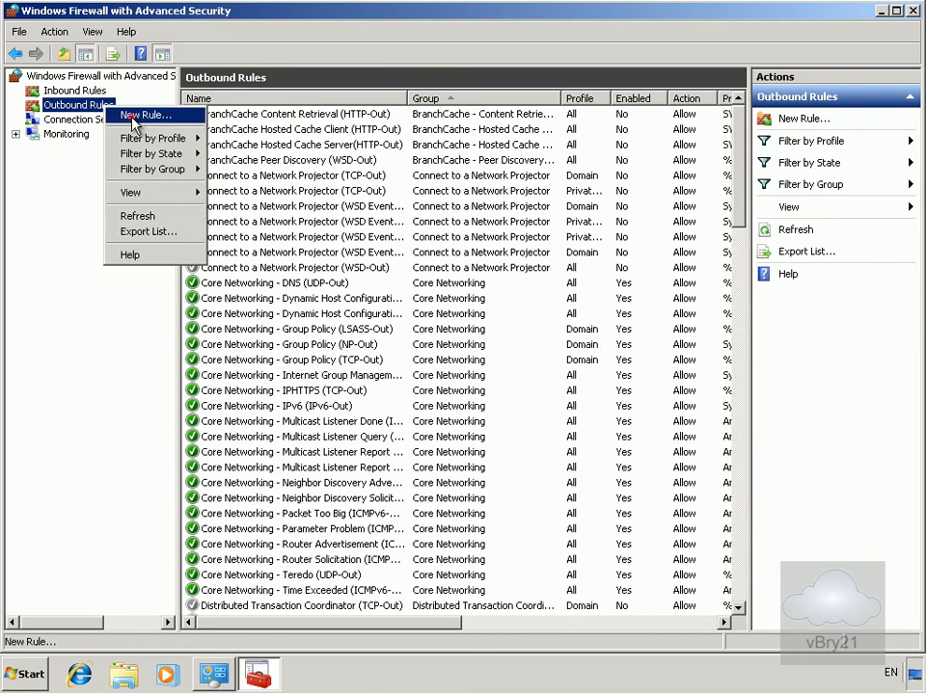
left_click(135, 117)
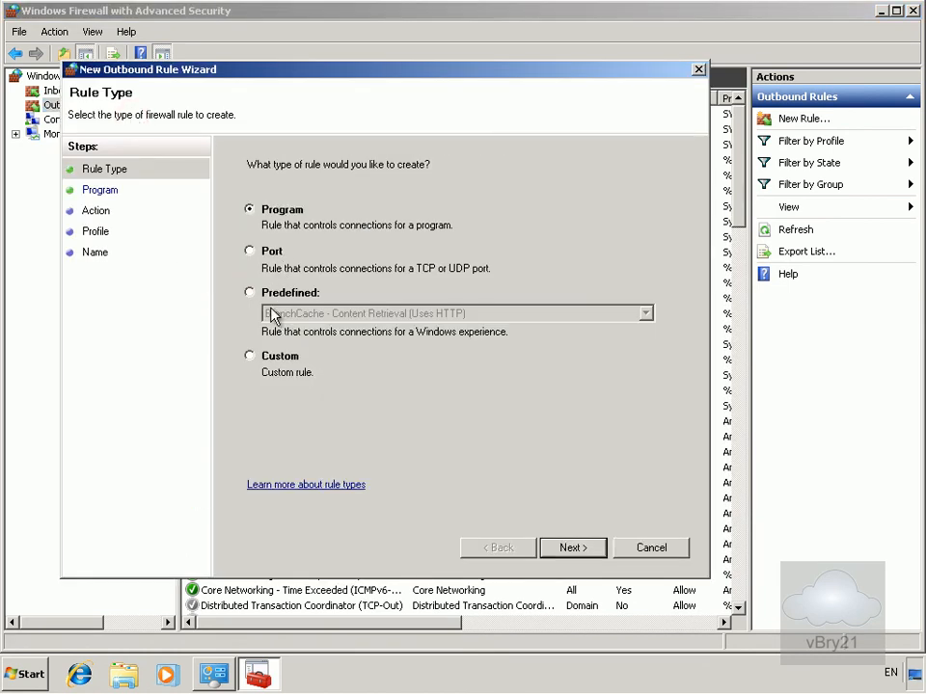
left_click(264, 249)
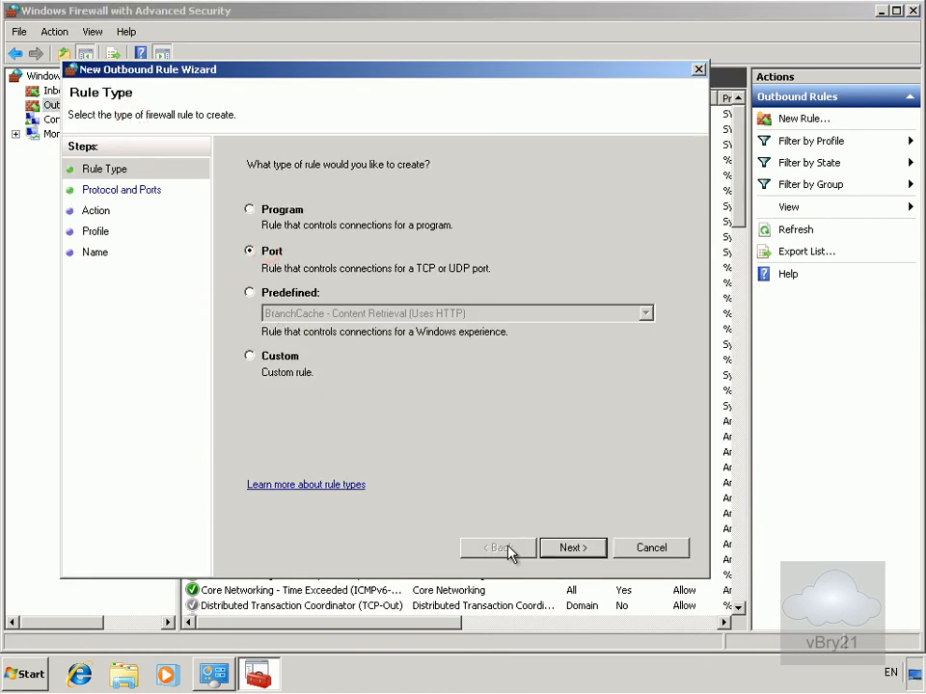
left_click(568, 547)
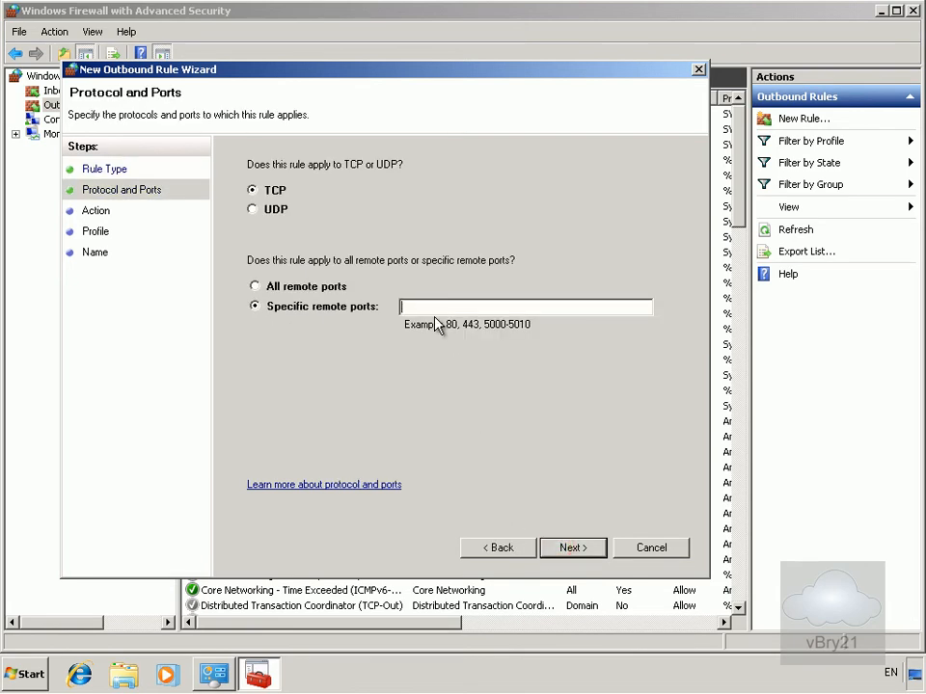
Apply the outbound rule to remote TCP port 80, block the connection, and keep all profiles
type("80")
left_click(585, 549)
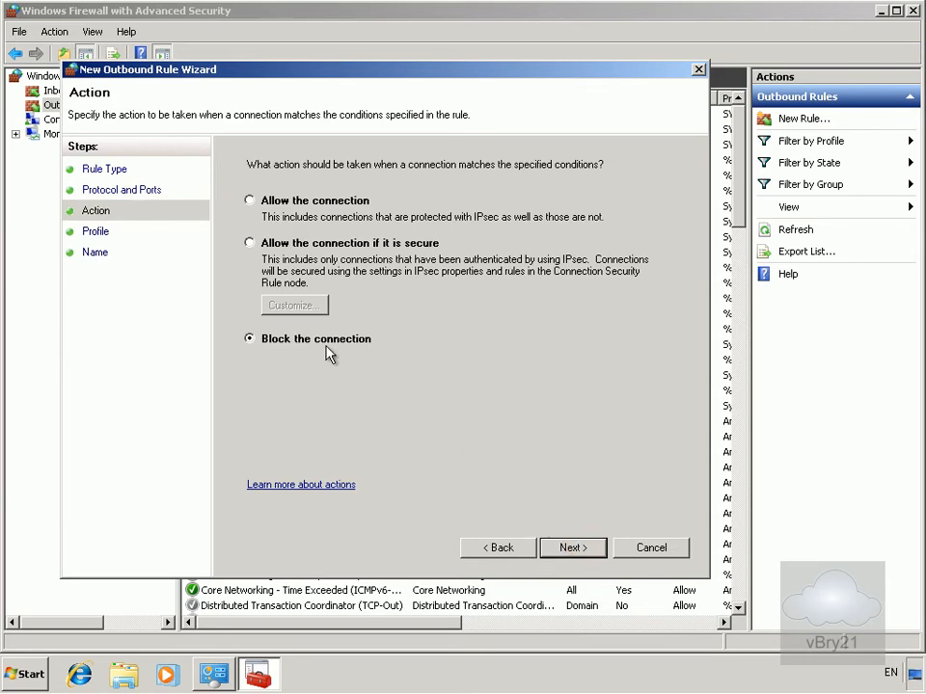
left_click(595, 551)
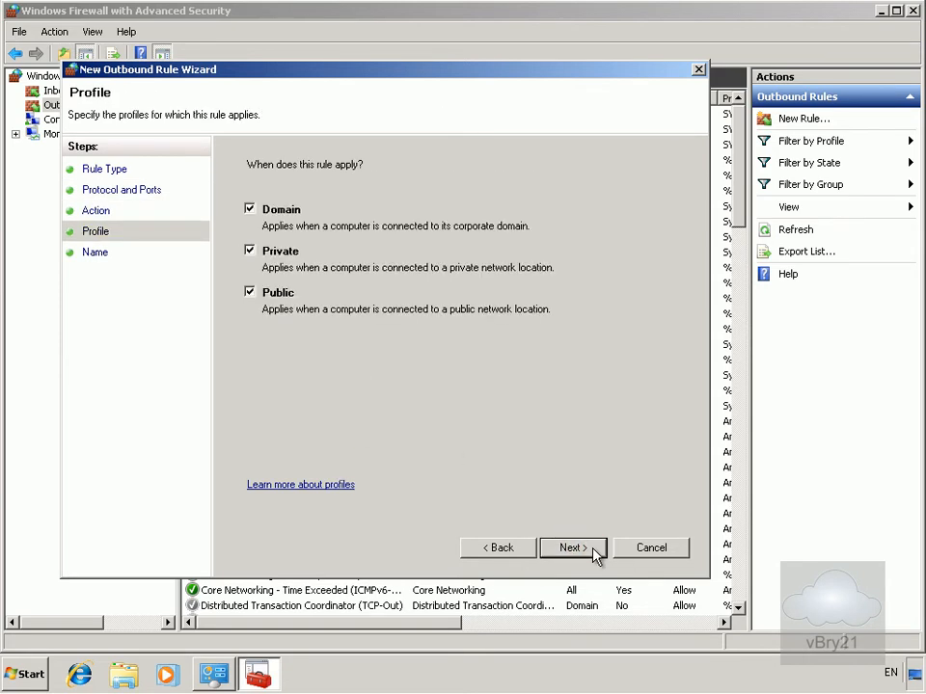
left_click(595, 552)
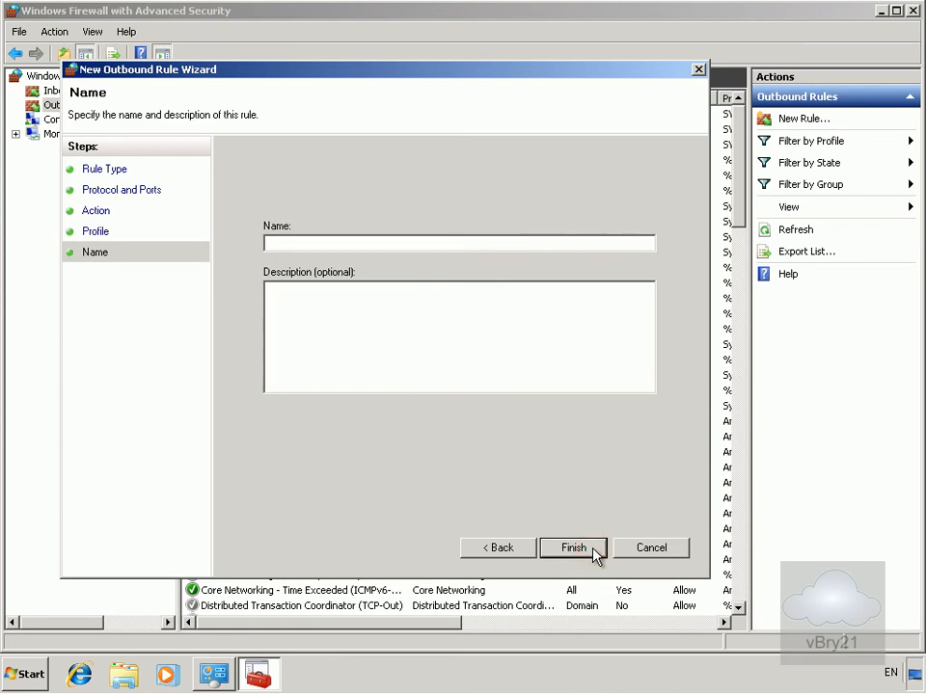
Name the outbound rule Block HTTP and finish the wizard
type("Block HTTP")
left_click(585, 550)
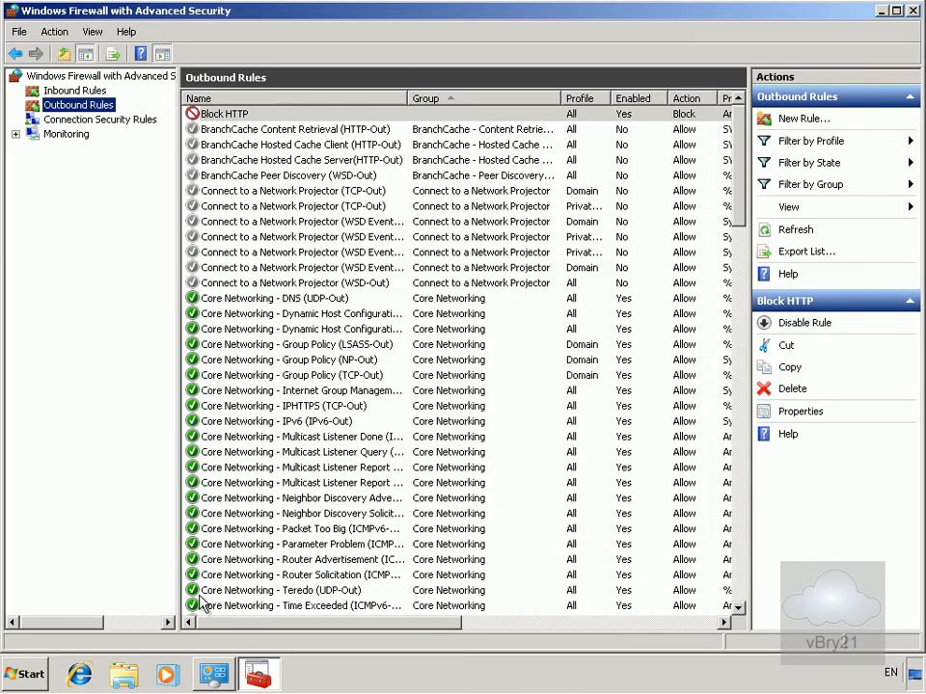
left_click(91, 670)
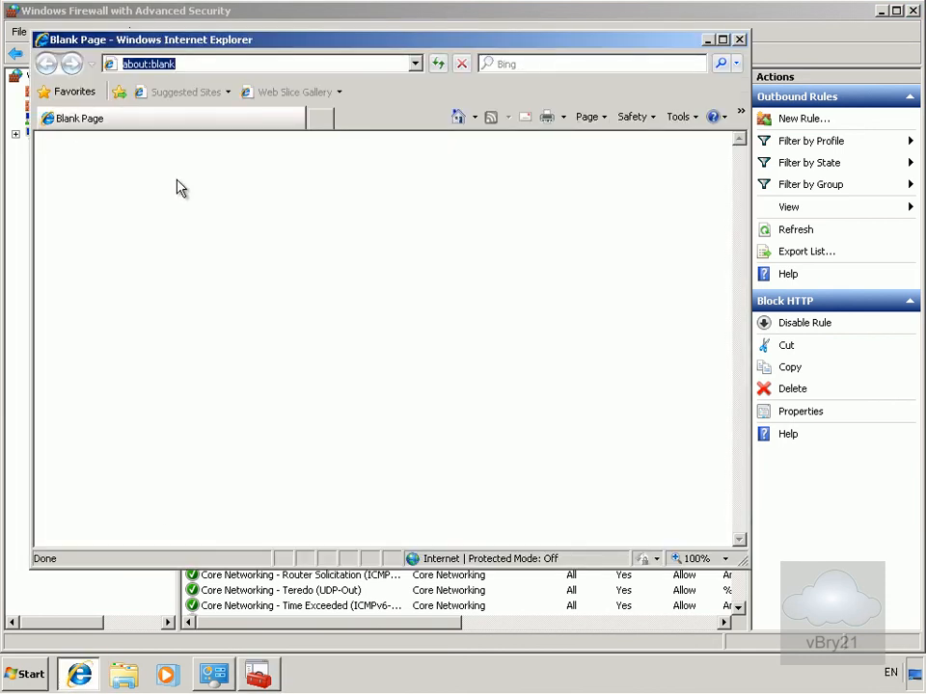
type("http://")
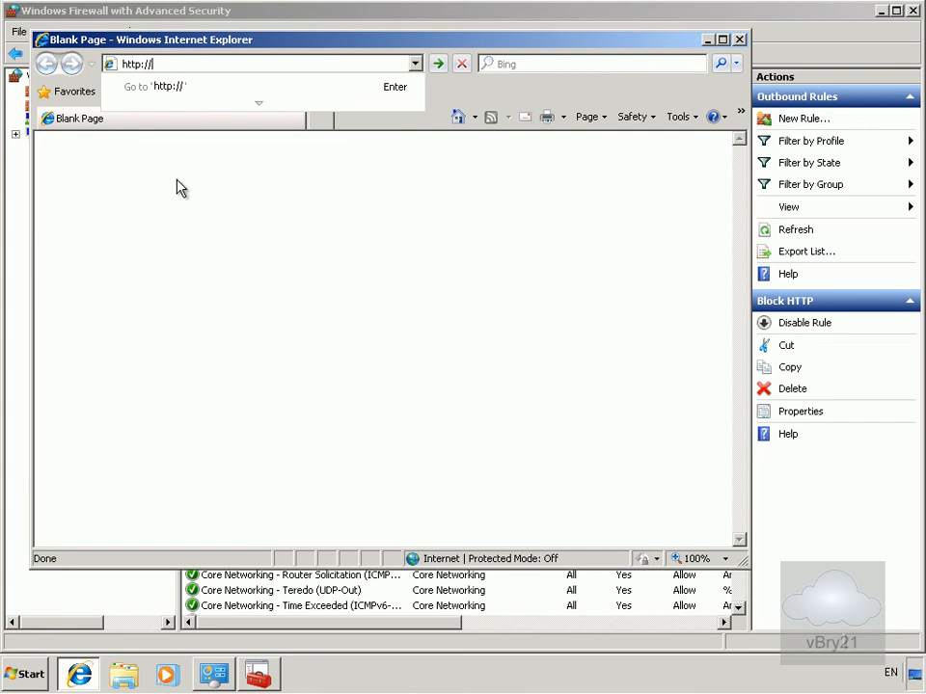
type("lon")
type("-dc1")
key("Return")
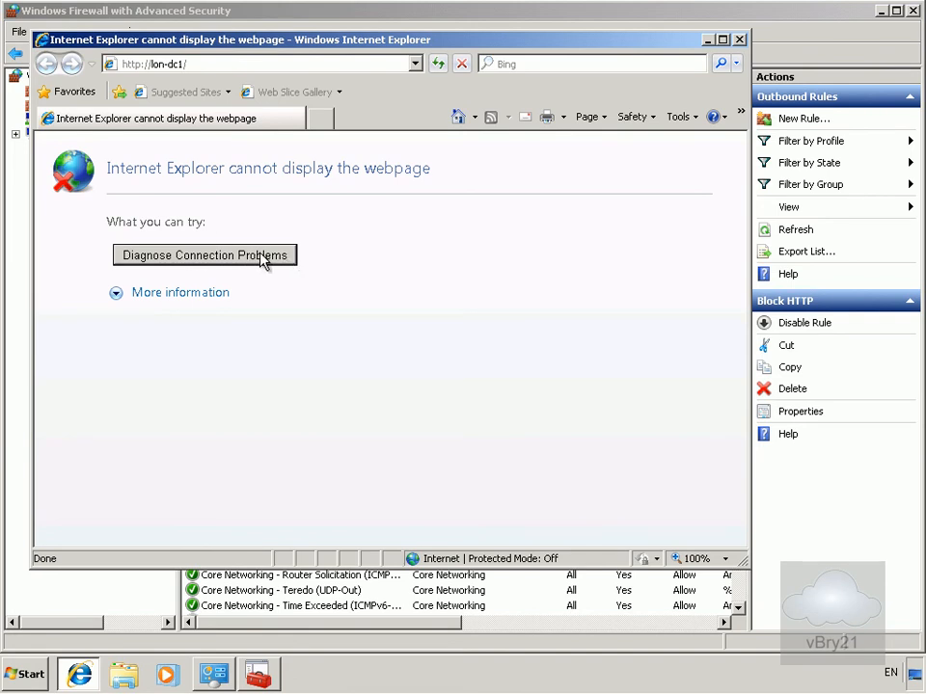
left_click(739, 41)
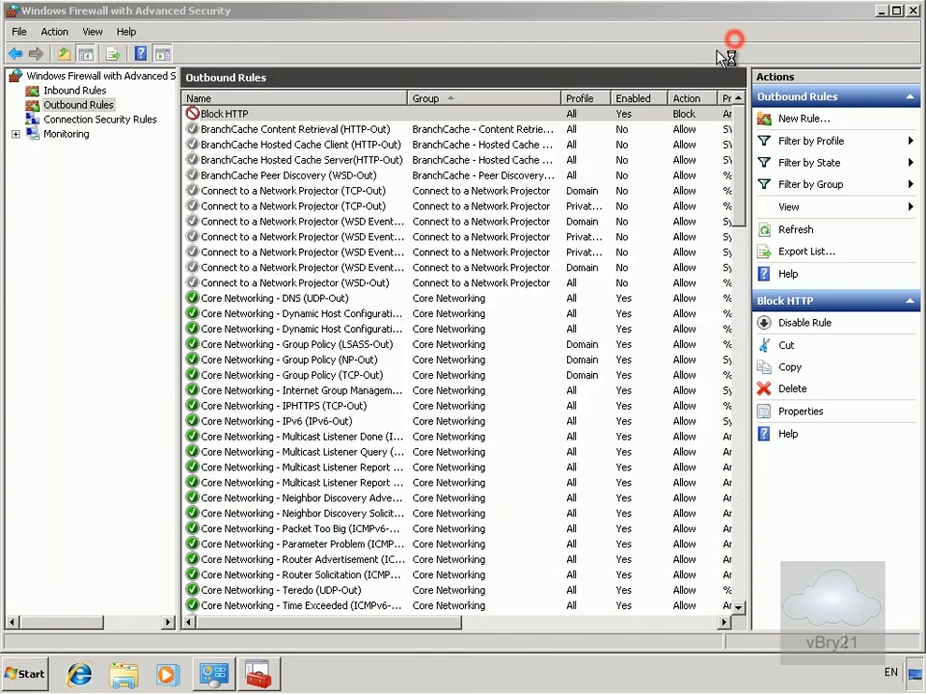
Start a new connection security rule of the Server-to-server type
left_click(112, 122)
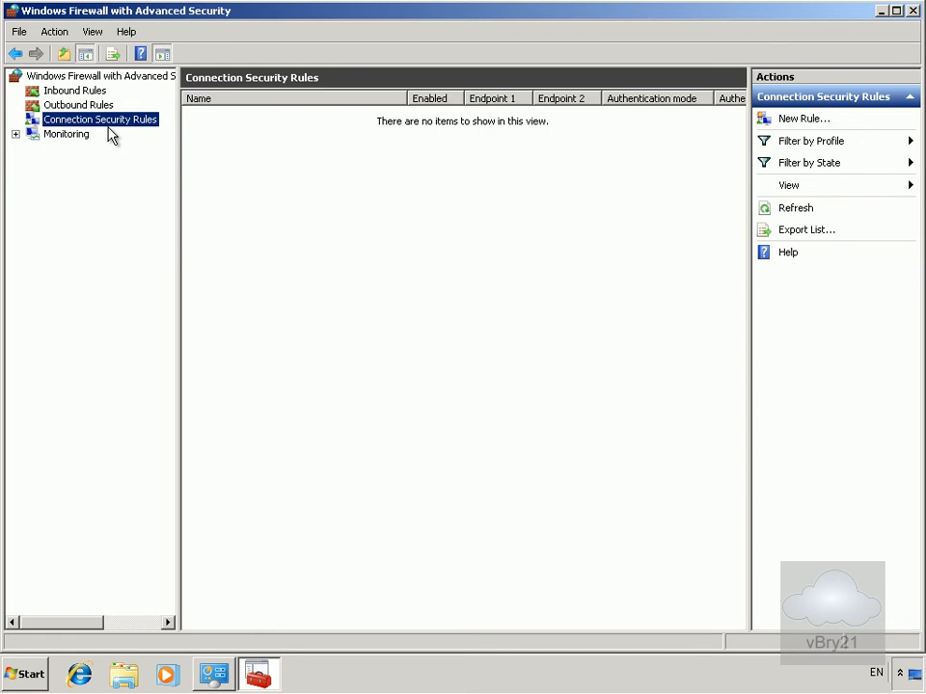
right_click(114, 122)
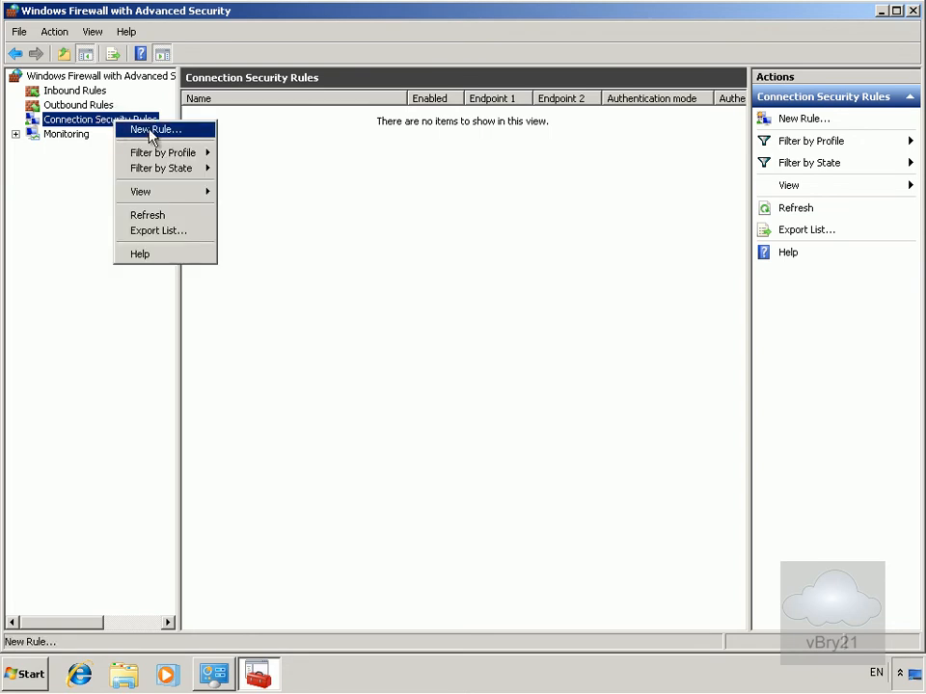
left_click(149, 131)
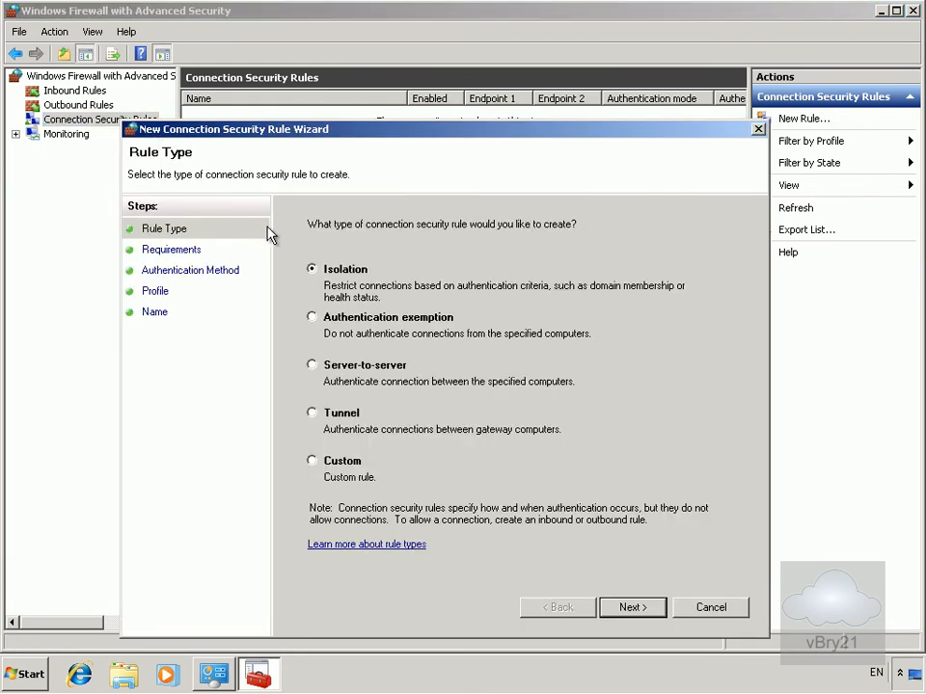
left_click(327, 370)
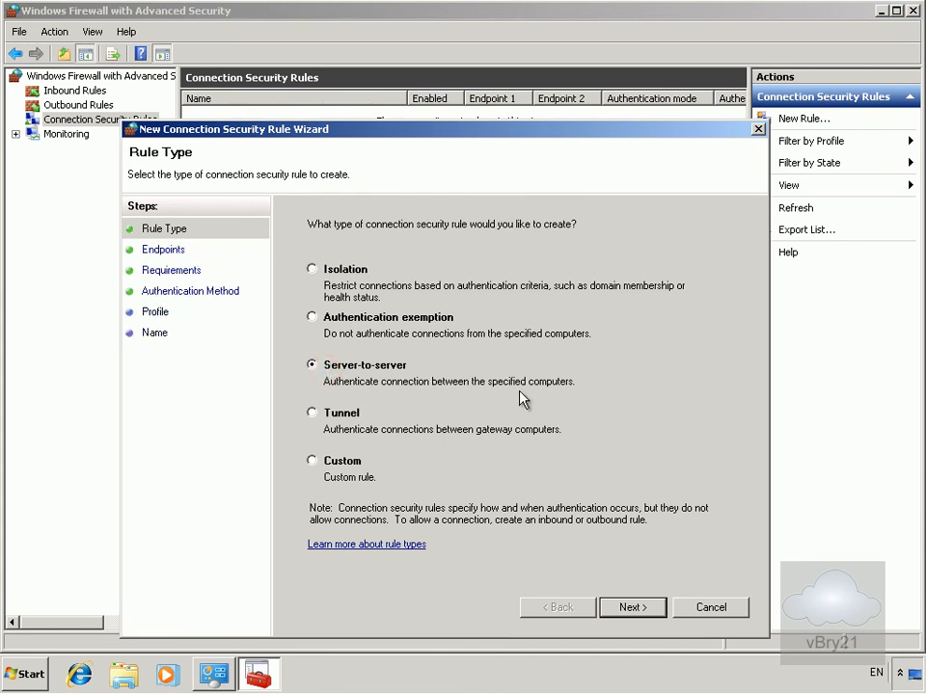
left_click(632, 608)
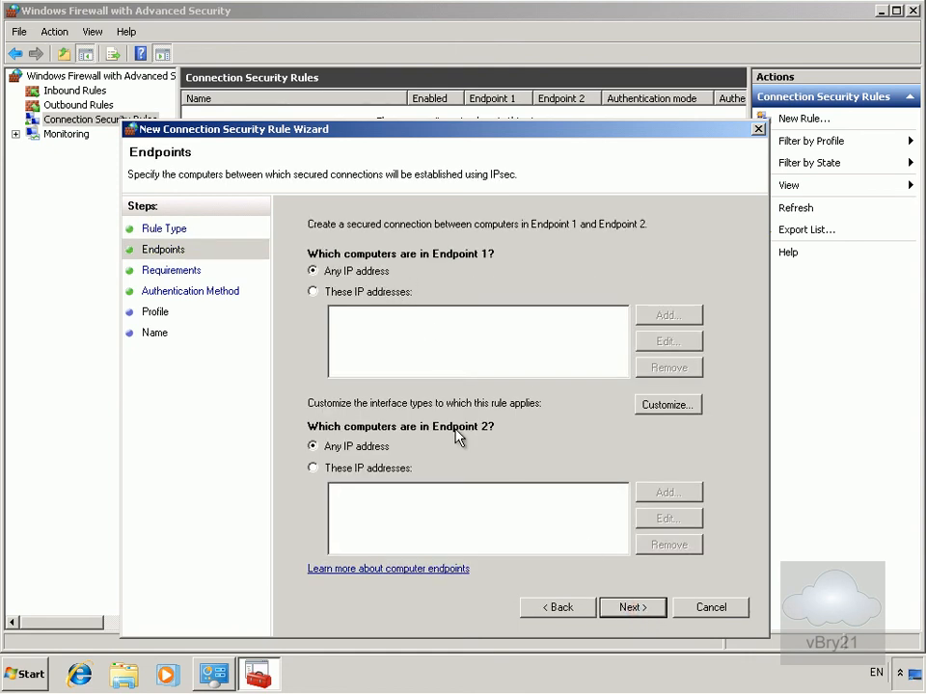
Keep any IP address for both endpoints and request authentication for inbound and outbound connections
left_click(612, 611)
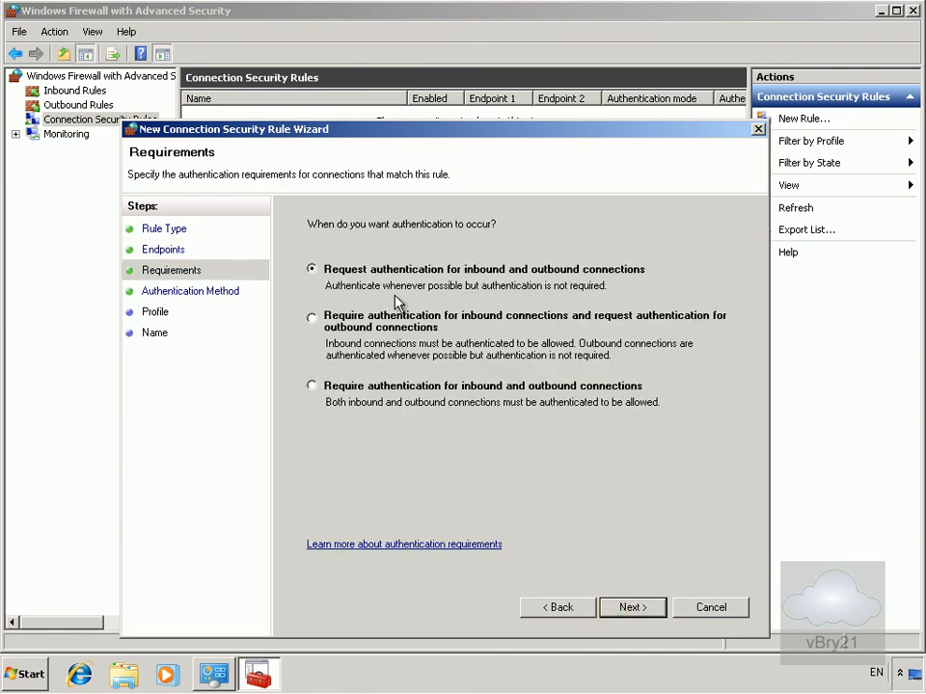
left_click(631, 609)
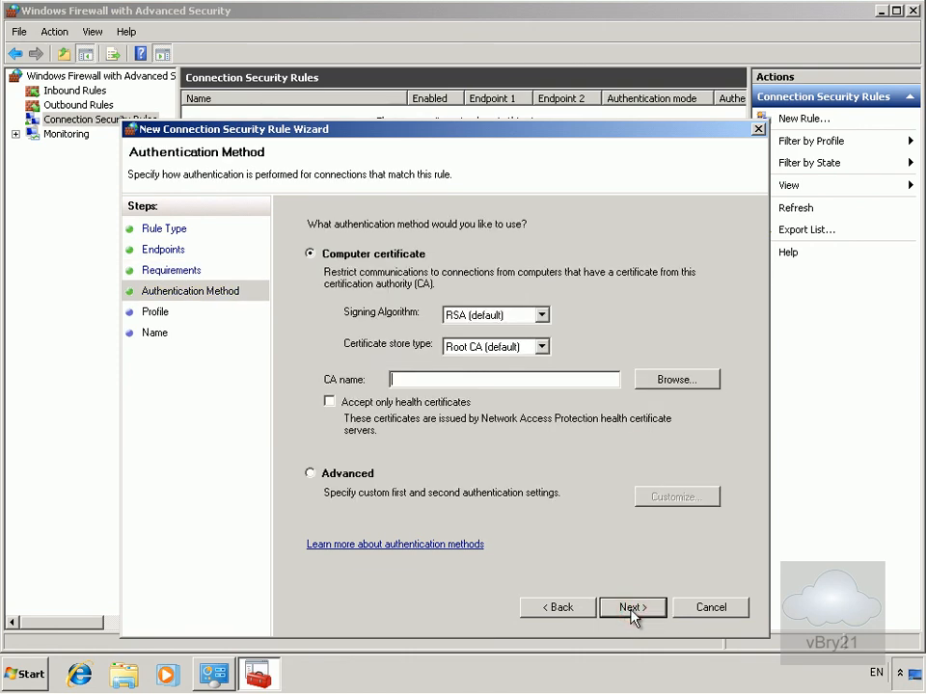
left_click(542, 316)
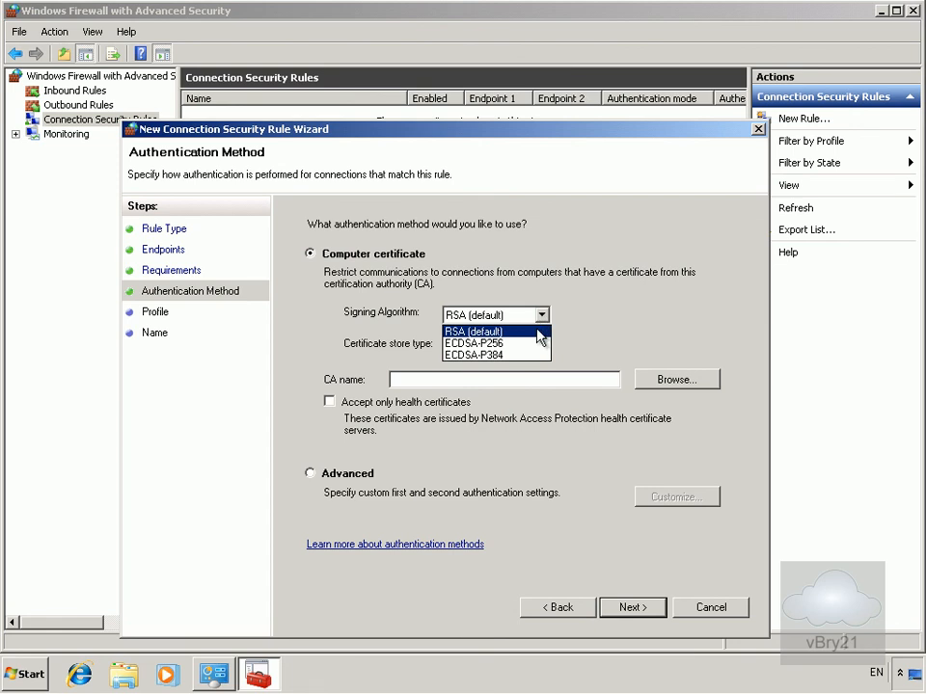
left_click(542, 316)
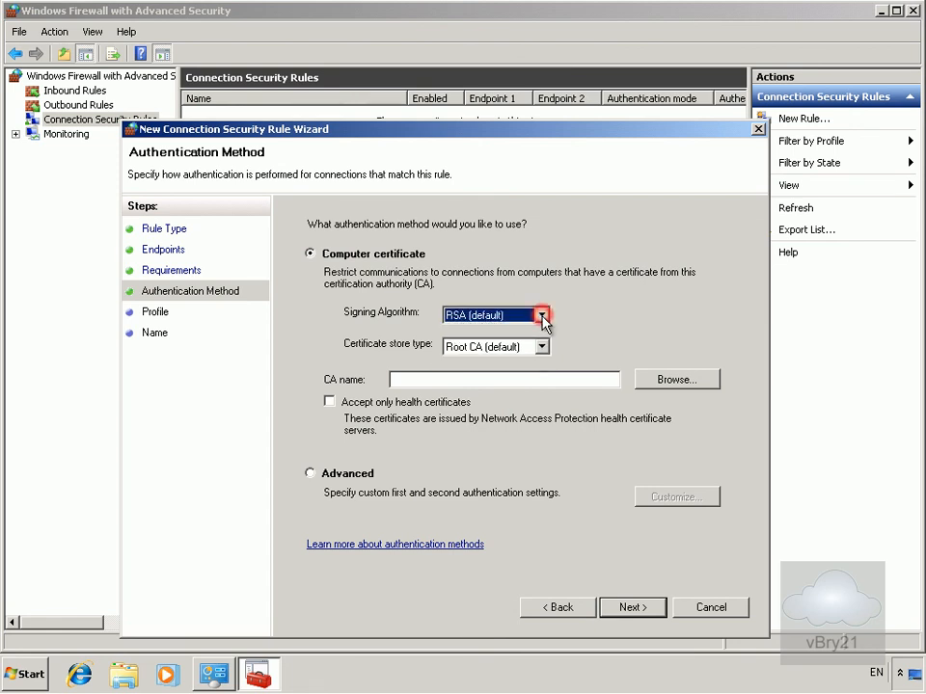
Choose Advanced authentication with Computer (Kerberos V5) as the first authentication method
left_click(311, 473)
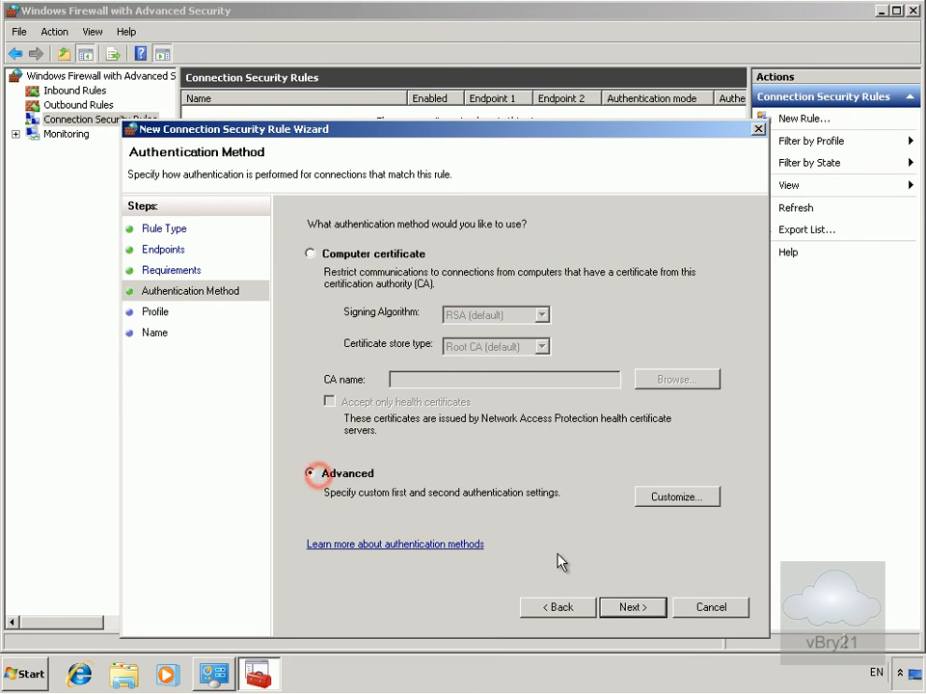
left_click(665, 500)
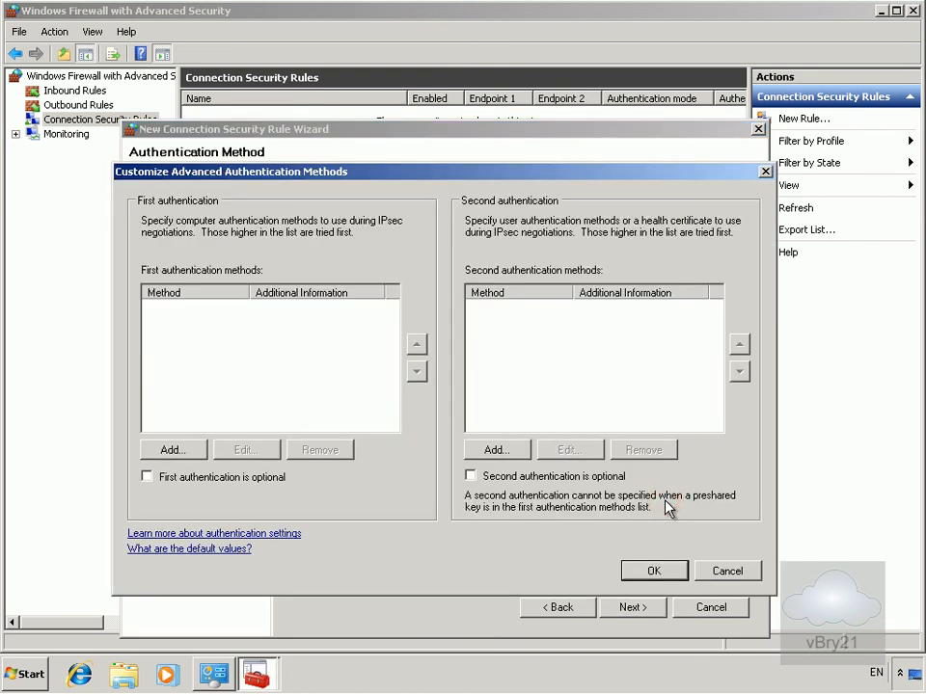
left_click(193, 453)
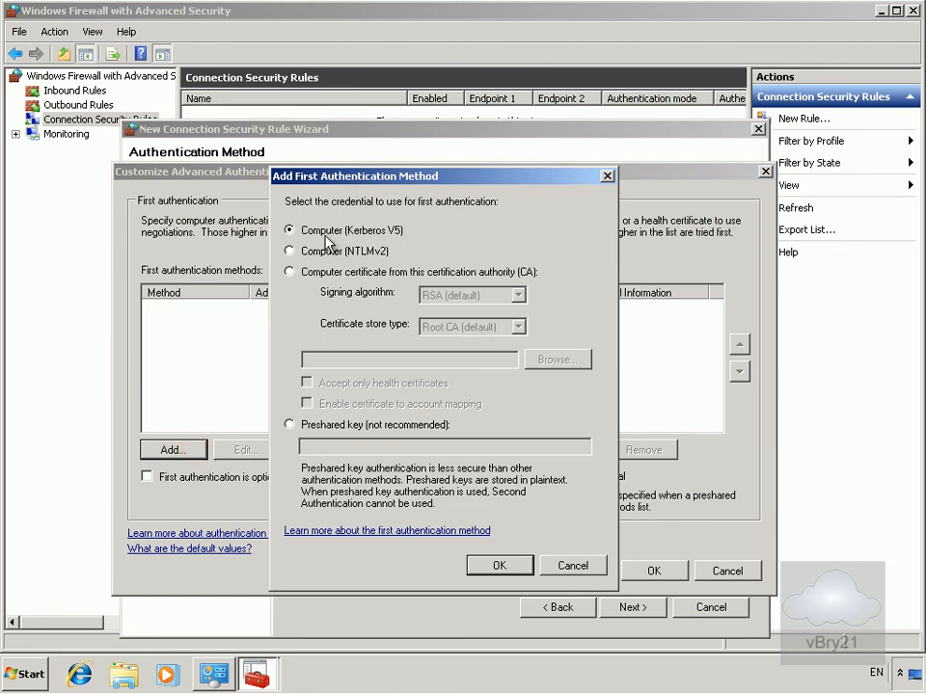
left_click(492, 566)
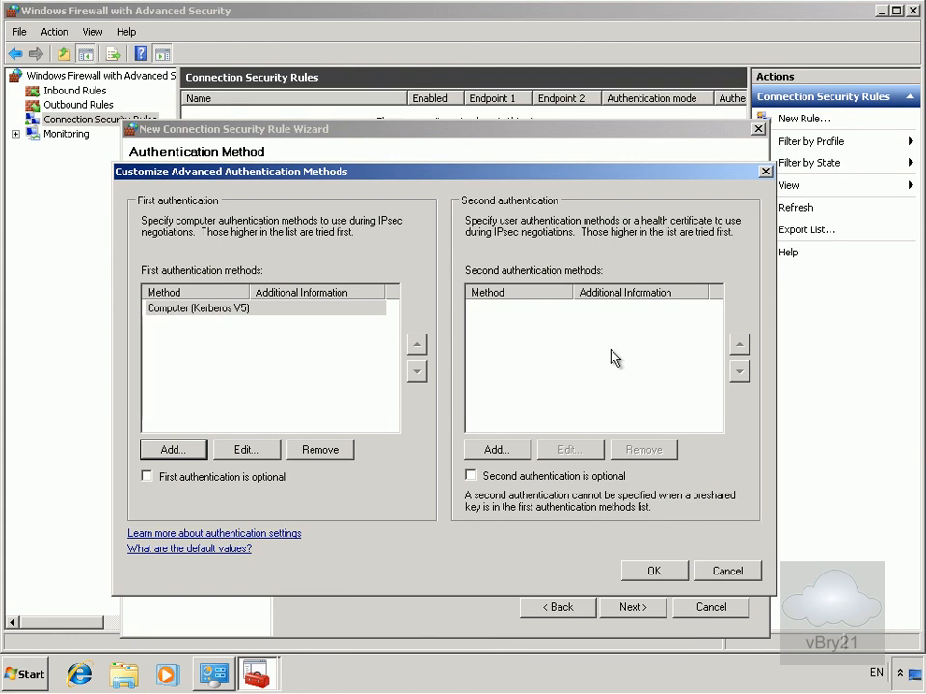
left_click(654, 573)
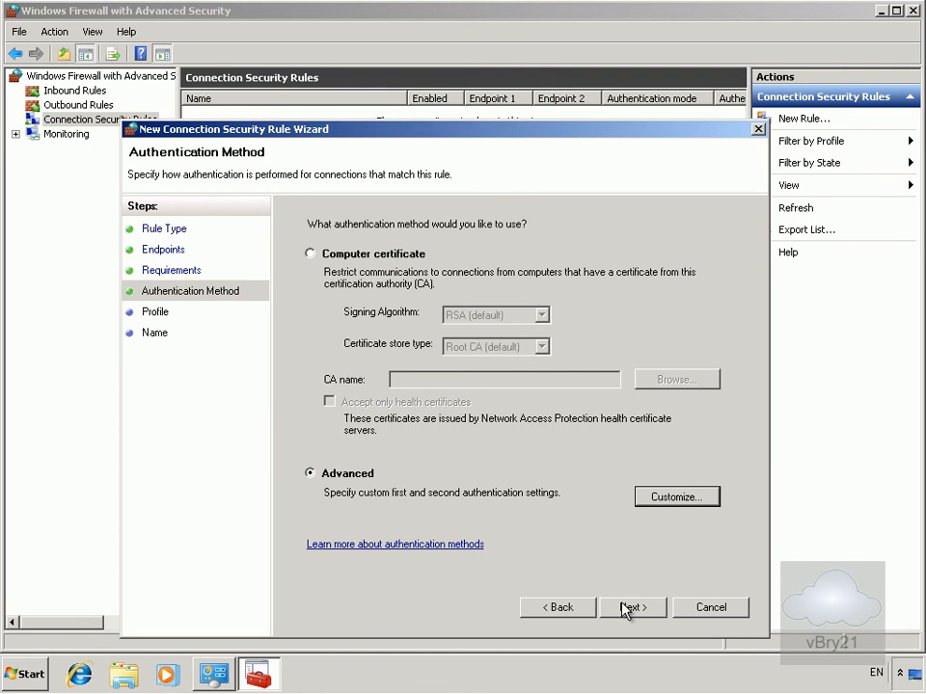
left_click(629, 608)
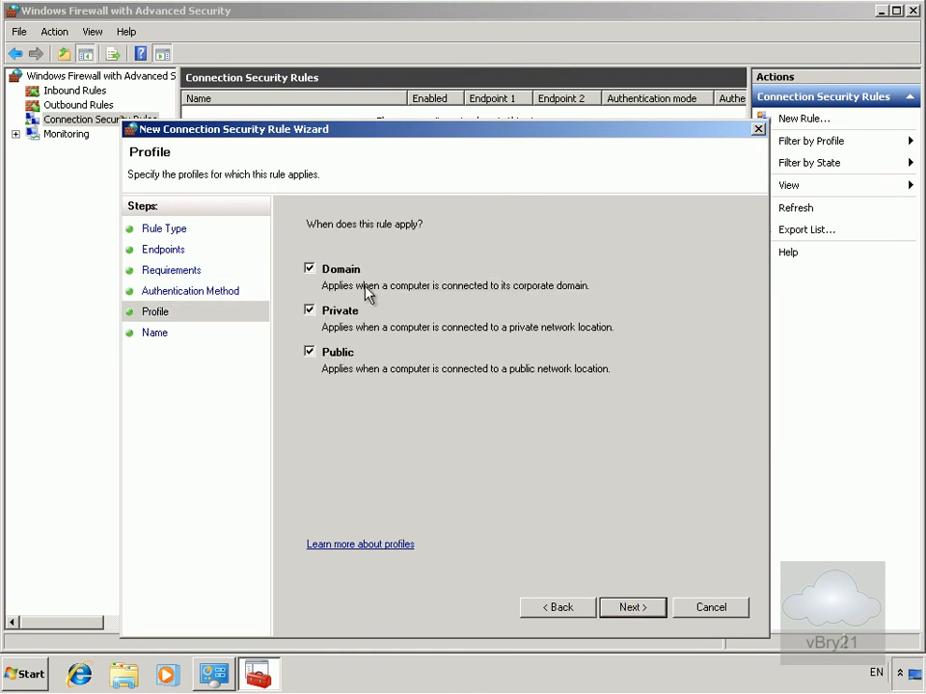
Keep all profiles, name the rule Kerberos V5 Authentication, finish, and close the Windows Firewall window
left_click(631, 607)
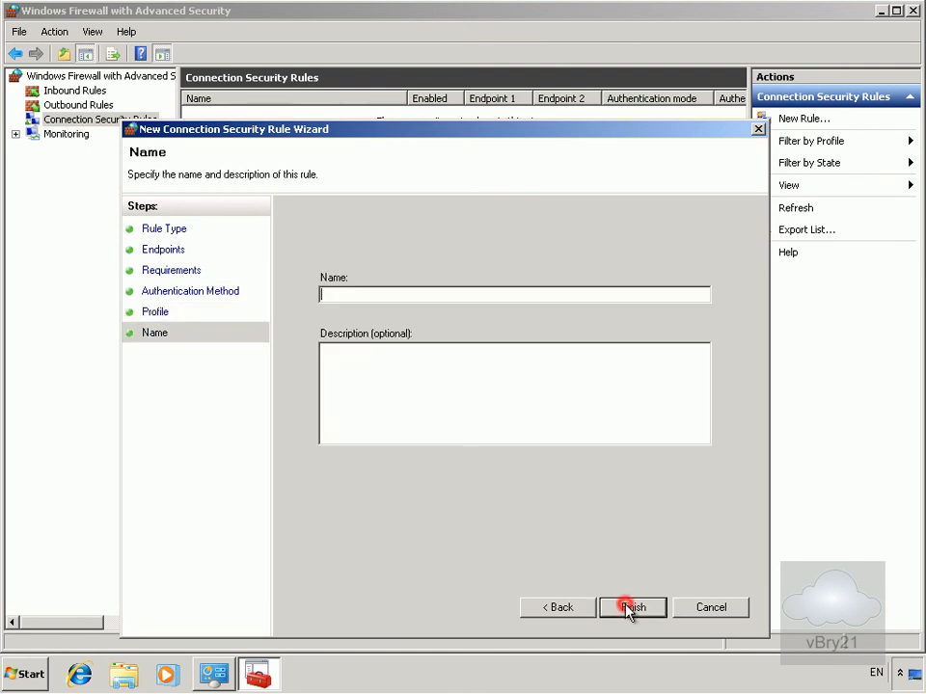
type("Kerberos V5 Authent")
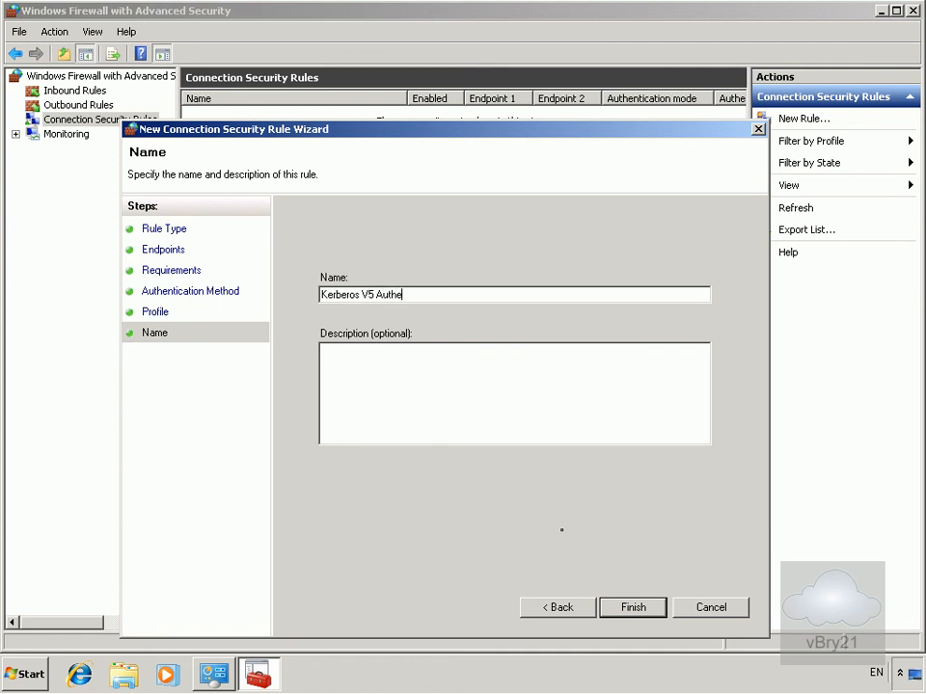
type("ication")
left_click(632, 608)
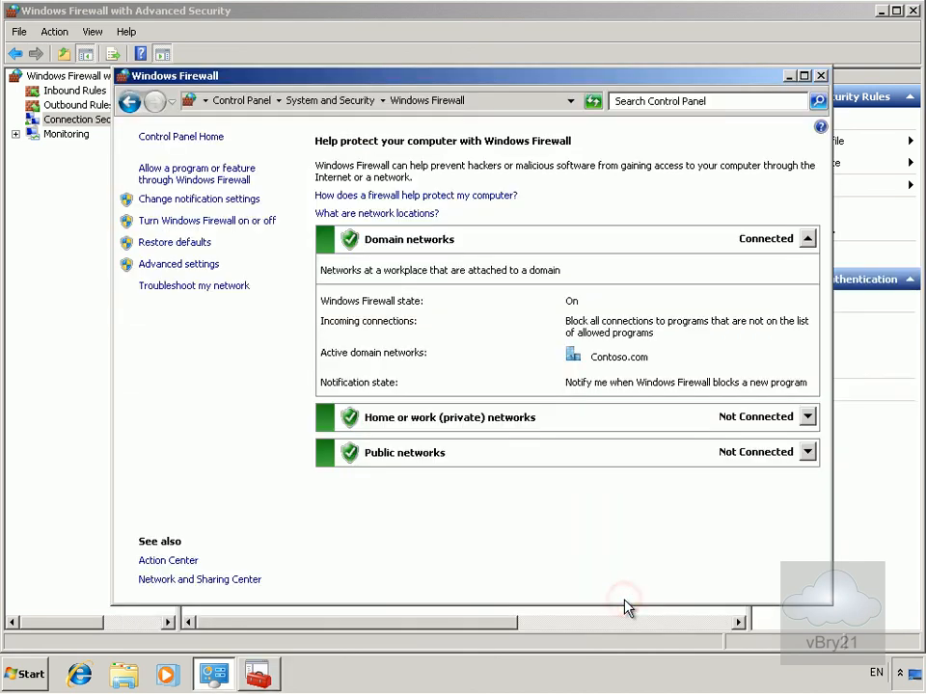
left_click(820, 75)
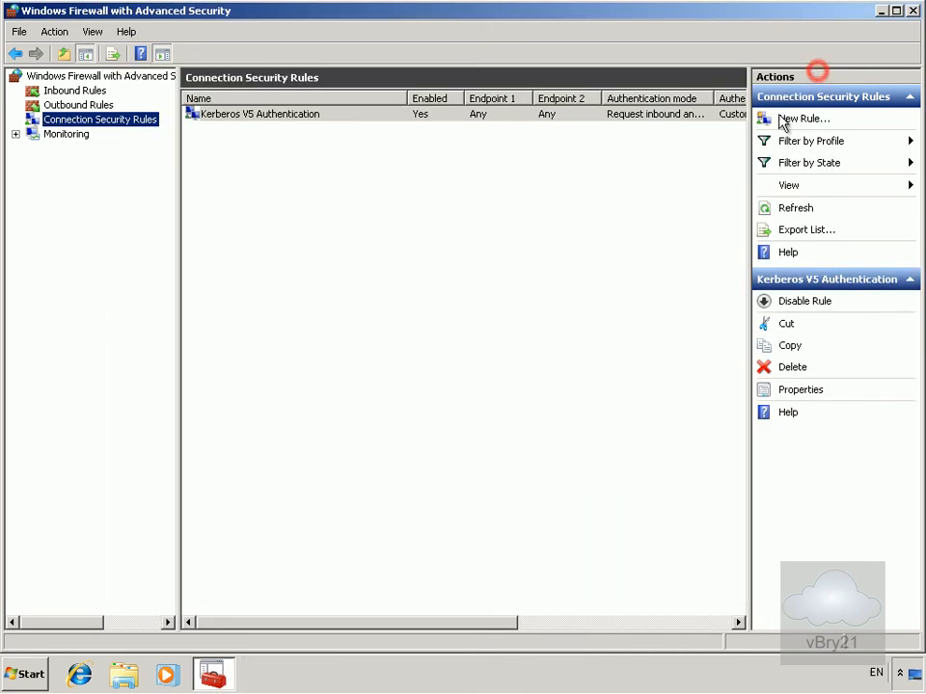